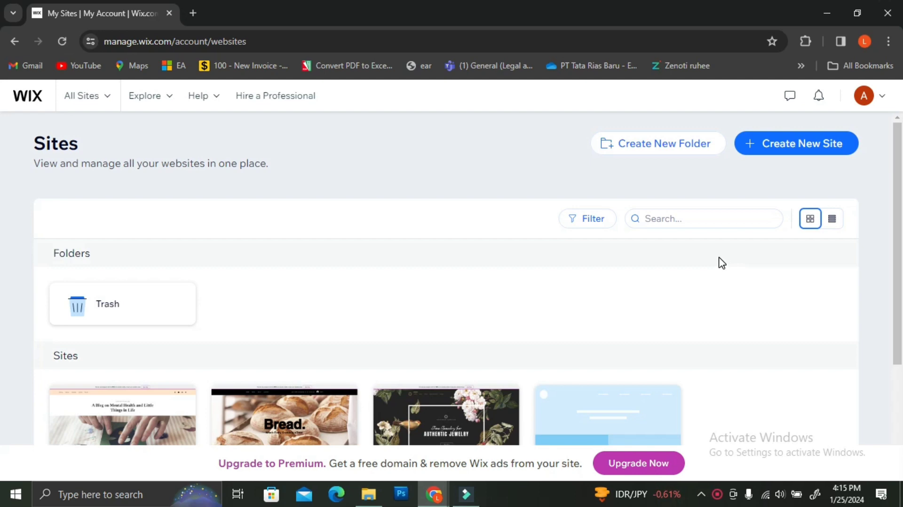
- Start creating a new site from the Sites page and choose to set it up without AI
{"action": "scroll", "coordinate": [722, 263], "scroll_direction": "down", "scroll_amount": 3}
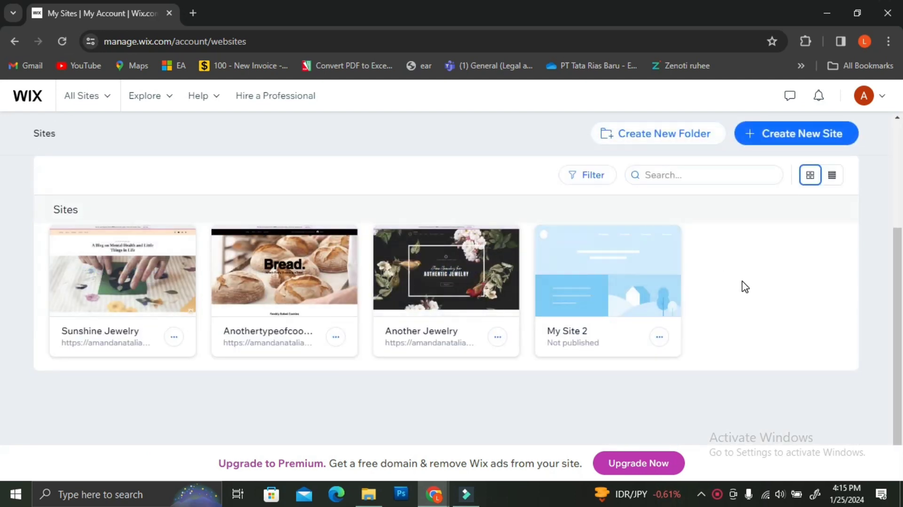
{"action": "scroll", "coordinate": [746, 286], "scroll_direction": "up", "scroll_amount": 3}
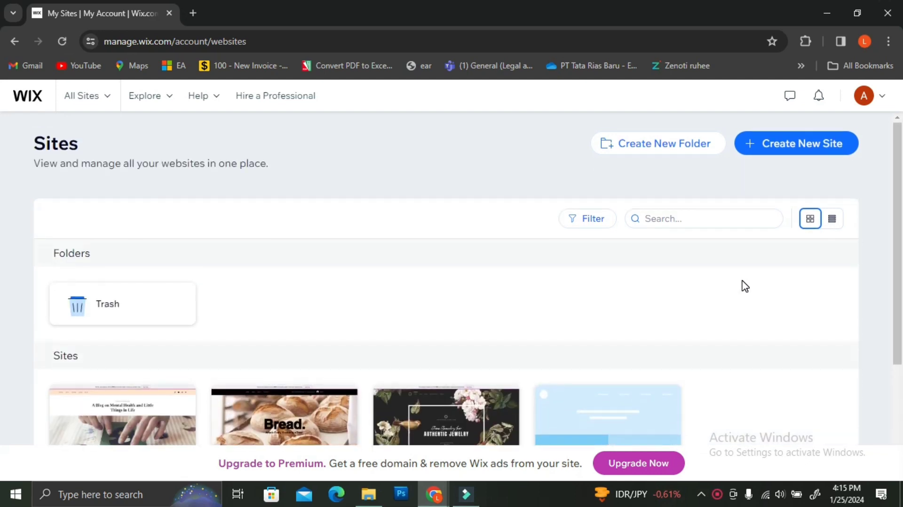
{"action": "left_click", "coordinate": [764, 145]}
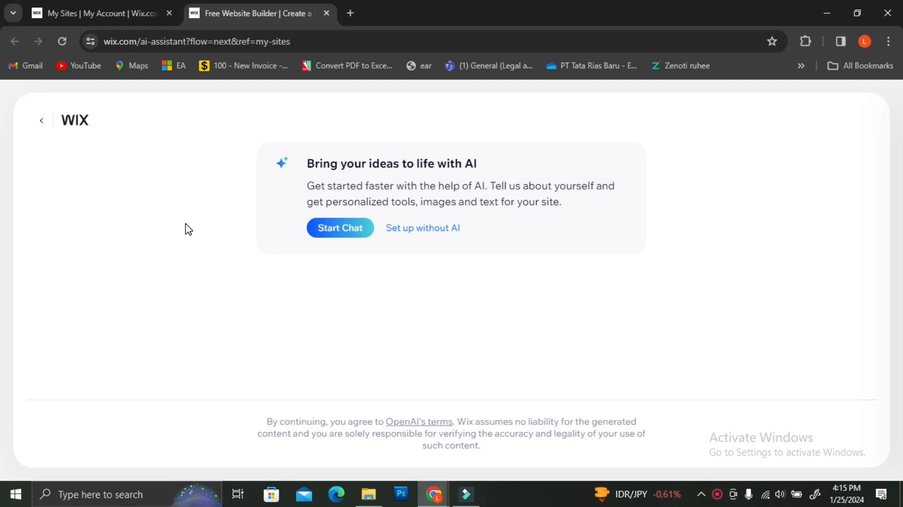
{"action": "left_click", "coordinate": [407, 232]}
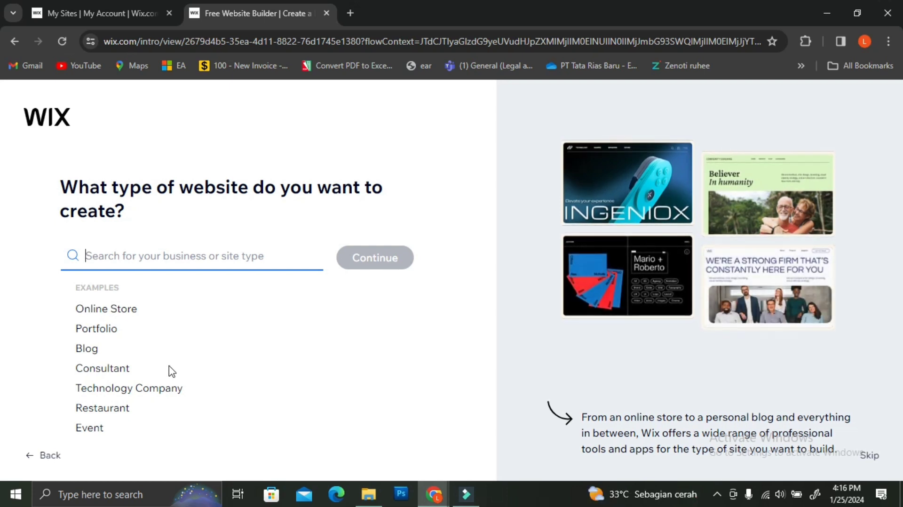
- Set the website type to Lifestyle Consultant and continue to the business setup
{"action": "left_click", "coordinate": [120, 378]}
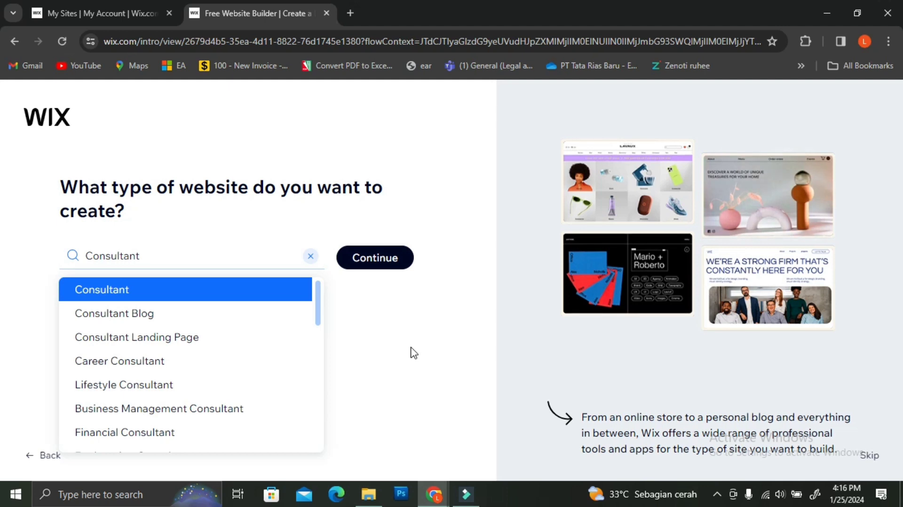
{"action": "left_click", "coordinate": [171, 391]}
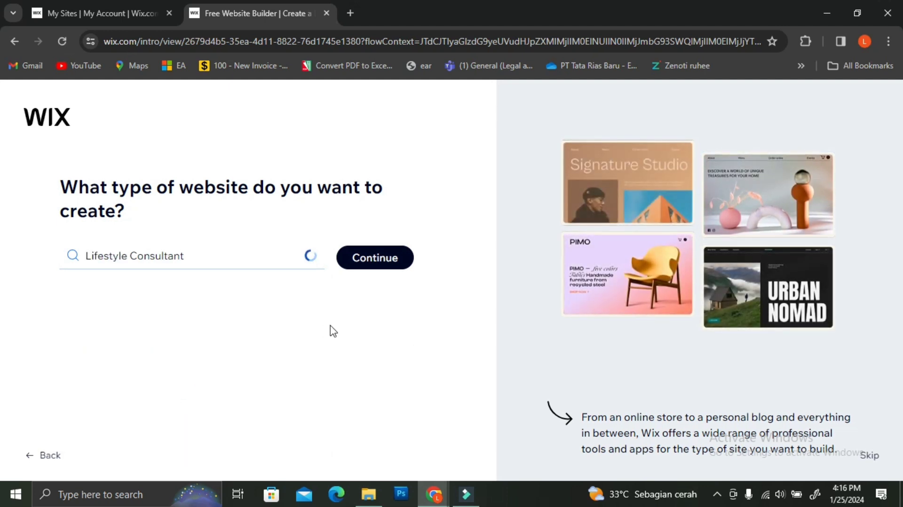
{"action": "left_click", "coordinate": [364, 265]}
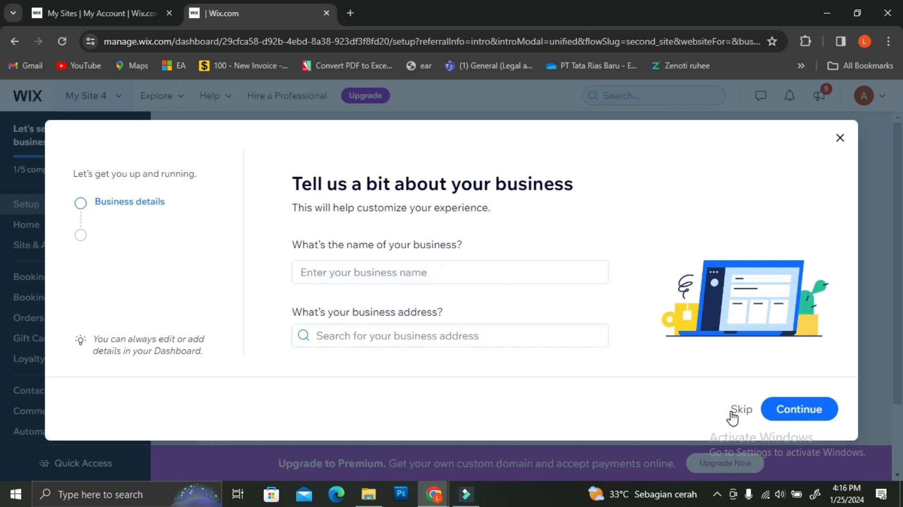
- Skip the business details and the default working hours
{"action": "left_click", "coordinate": [747, 416]}
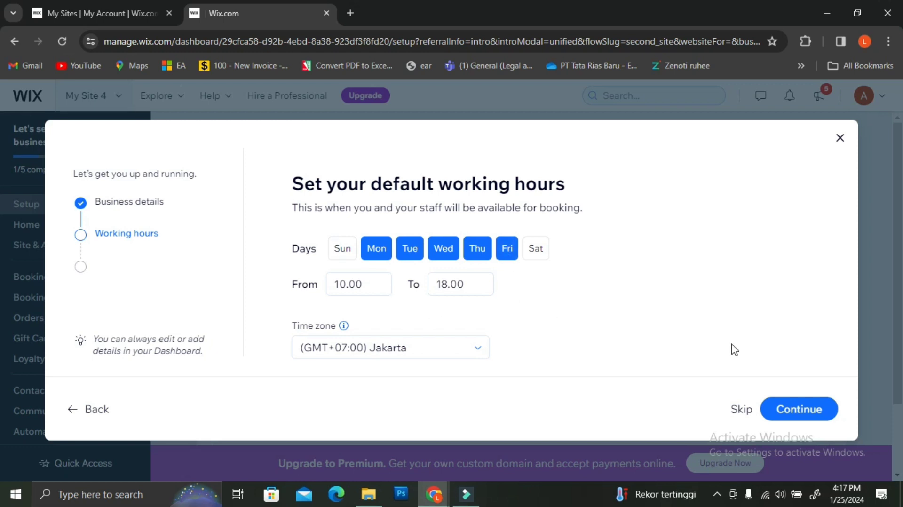
{"action": "left_click", "coordinate": [741, 410]}
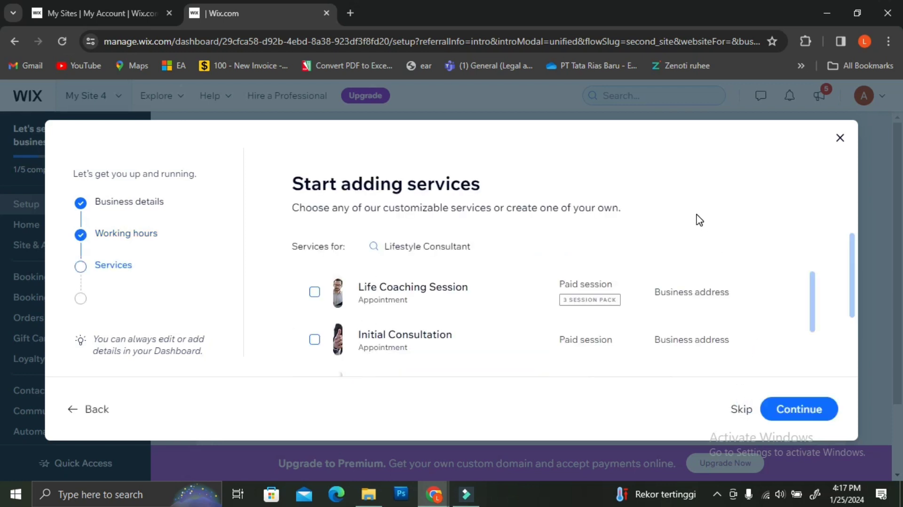
- Add the Life Coaching Session and Virtual Consultation services to the site and continue
{"action": "scroll", "coordinate": [644, 248], "scroll_direction": "down", "scroll_amount": 3}
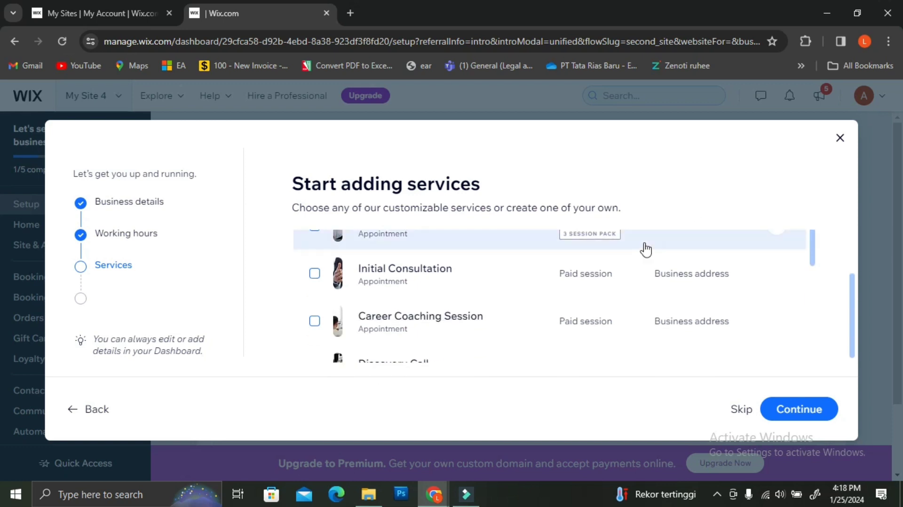
{"action": "scroll", "coordinate": [438, 315], "scroll_direction": "up", "scroll_amount": 3}
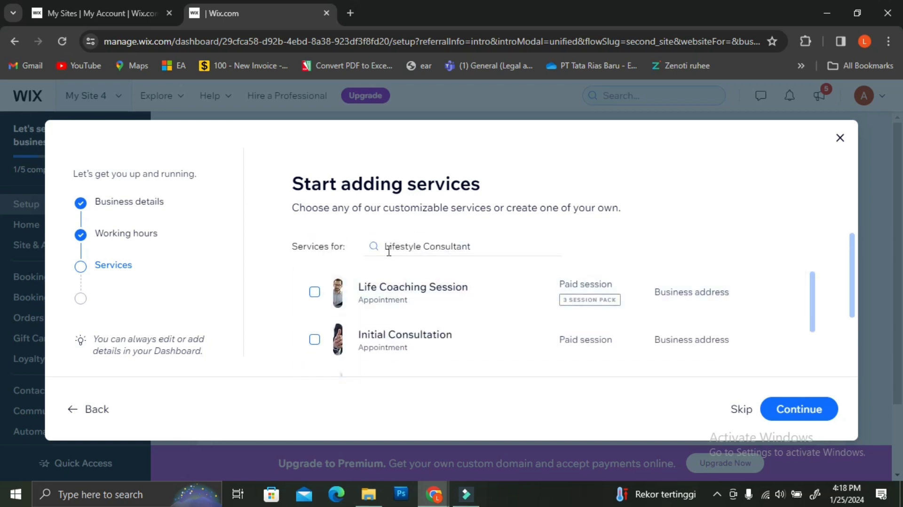
{"action": "scroll", "coordinate": [443, 318], "scroll_direction": "down", "scroll_amount": 2}
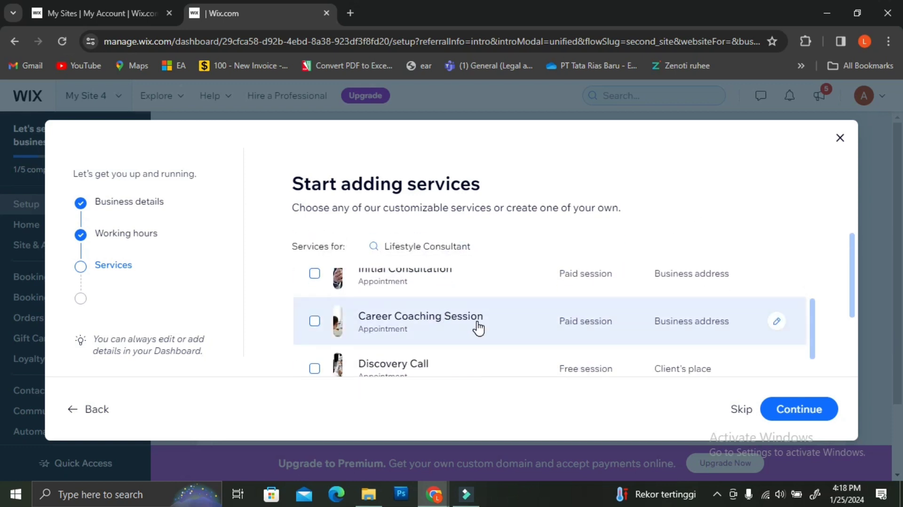
{"action": "scroll", "coordinate": [475, 328], "scroll_direction": "down", "scroll_amount": 2}
{"action": "scroll", "coordinate": [430, 333], "scroll_direction": "up", "scroll_amount": 3}
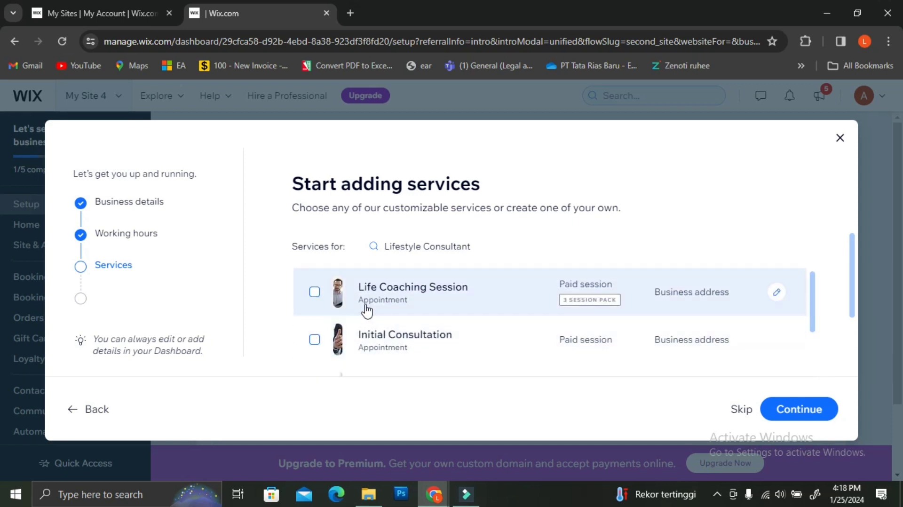
{"action": "left_click", "coordinate": [317, 296]}
{"action": "scroll", "coordinate": [317, 296], "scroll_direction": "down", "scroll_amount": 4}
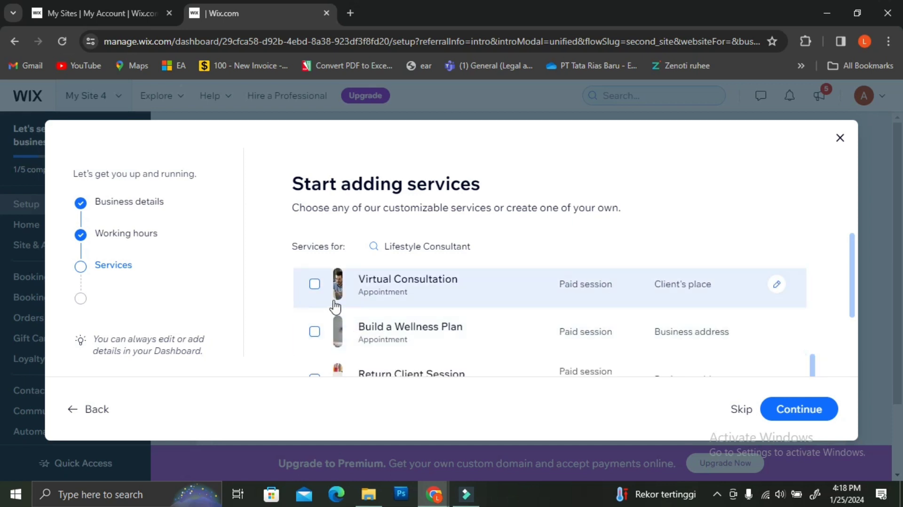
{"action": "left_click", "coordinate": [315, 285]}
{"action": "scroll", "coordinate": [423, 298], "scroll_direction": "down", "scroll_amount": 1}
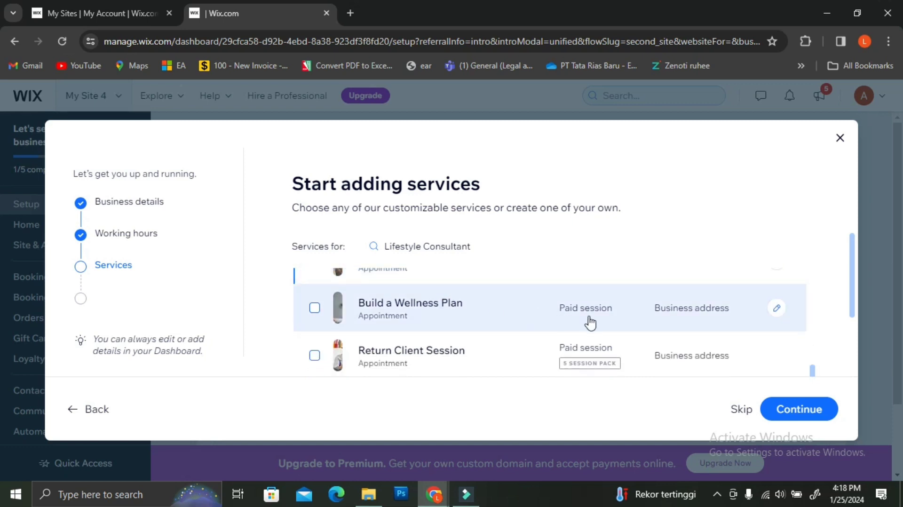
{"action": "left_click", "coordinate": [801, 406]}
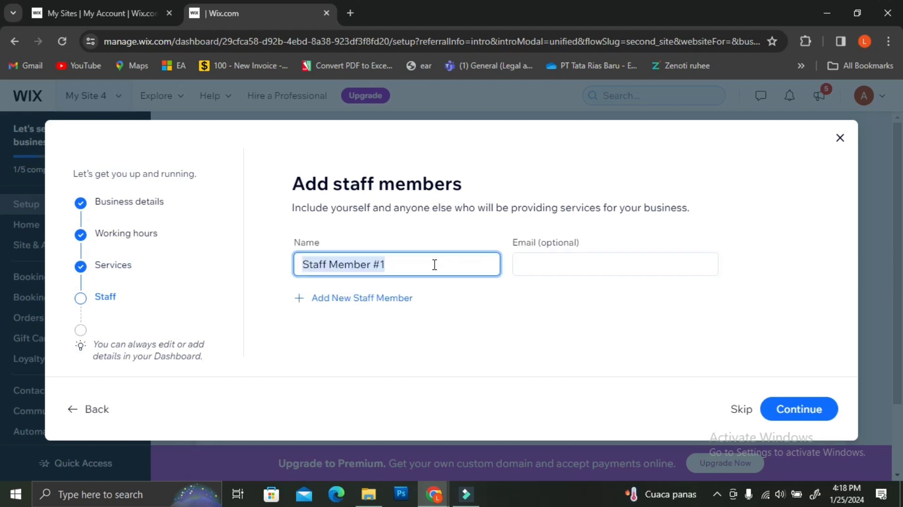
- Skip adding staff members and the useful business tools
{"action": "left_click", "coordinate": [741, 409]}
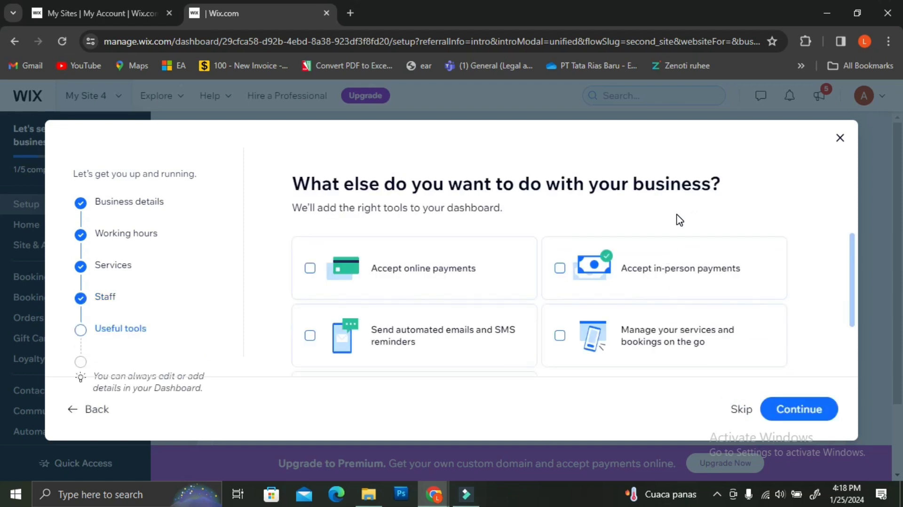
{"action": "scroll", "coordinate": [697, 282], "scroll_direction": "down", "scroll_amount": 2}
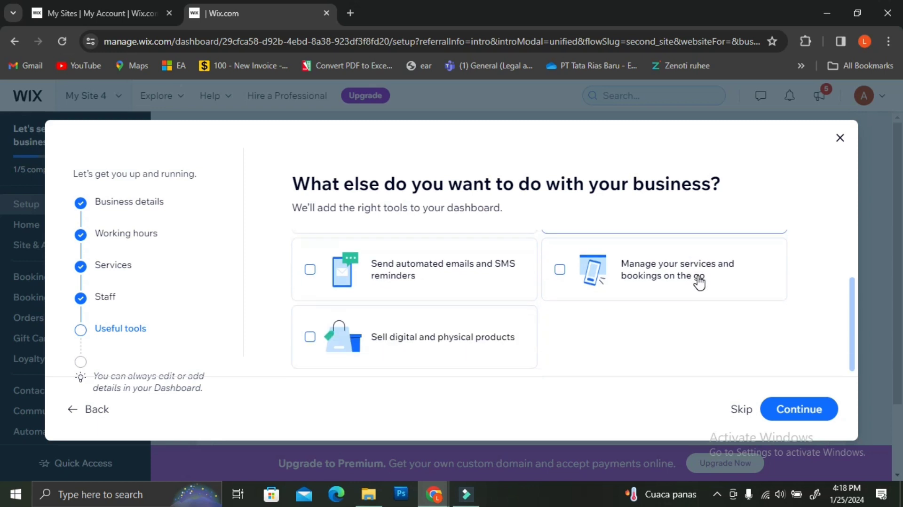
{"action": "left_click", "coordinate": [738, 410]}
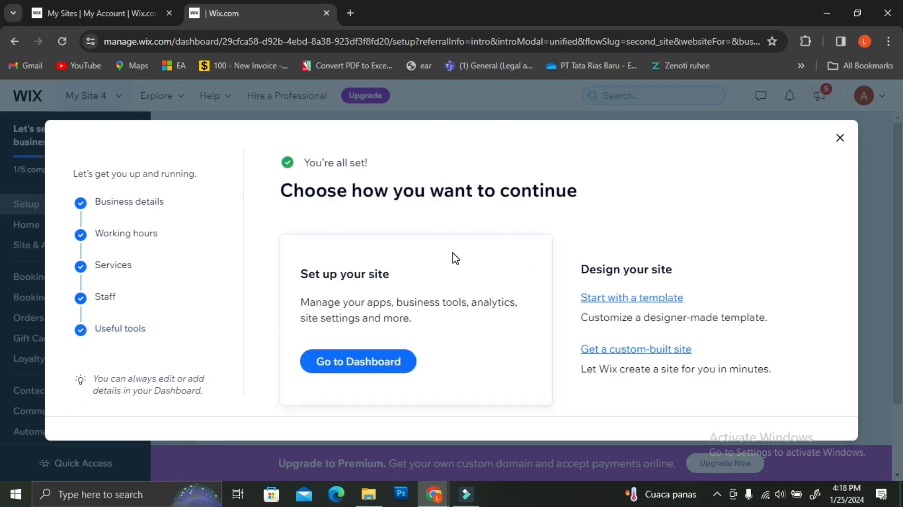
- Start with a template, open the Coaching Professional design with the mountain background for editing, and dismiss the AI site text offer
{"action": "left_click", "coordinate": [600, 306]}
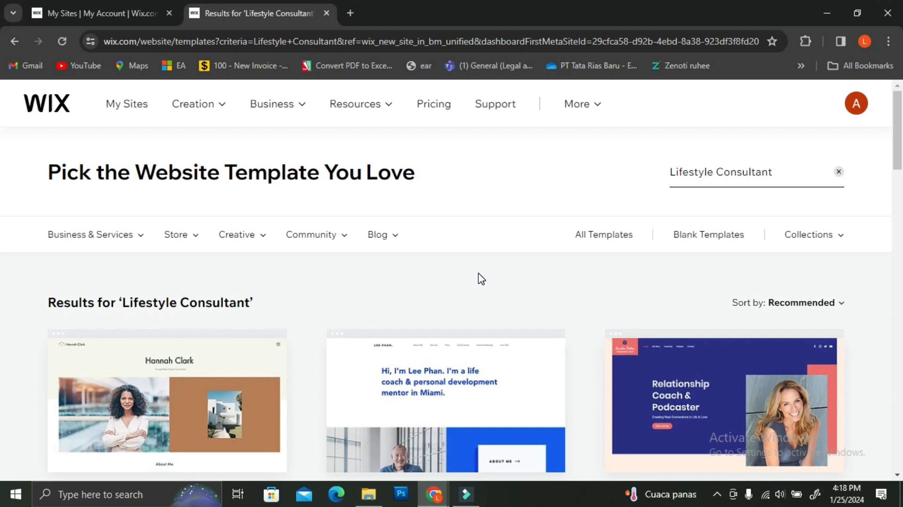
{"action": "scroll", "coordinate": [462, 296], "scroll_direction": "down", "scroll_amount": 1}
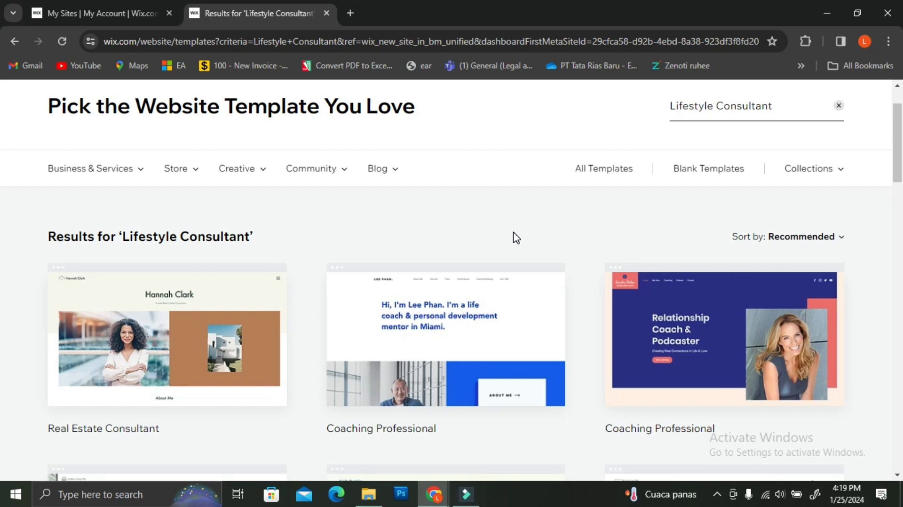
{"action": "scroll", "coordinate": [791, 332], "scroll_direction": "down", "scroll_amount": 4}
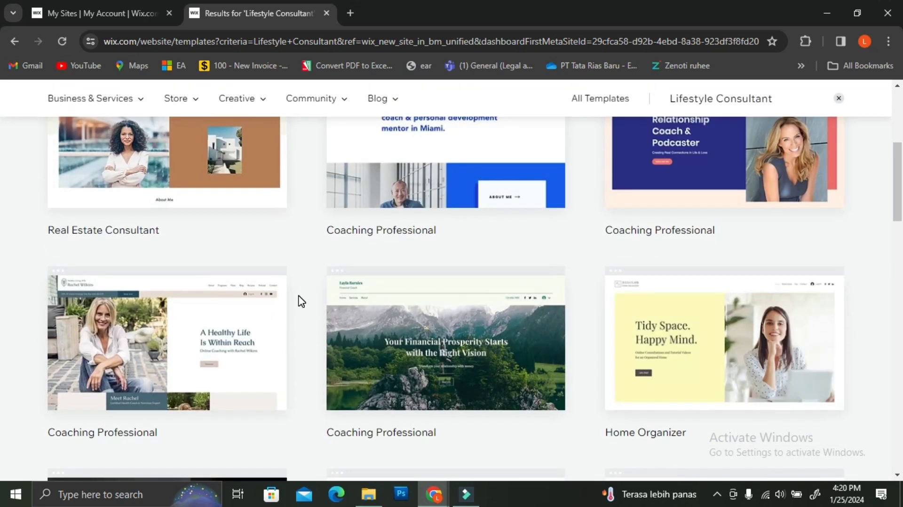
{"action": "left_click", "coordinate": [450, 304]}
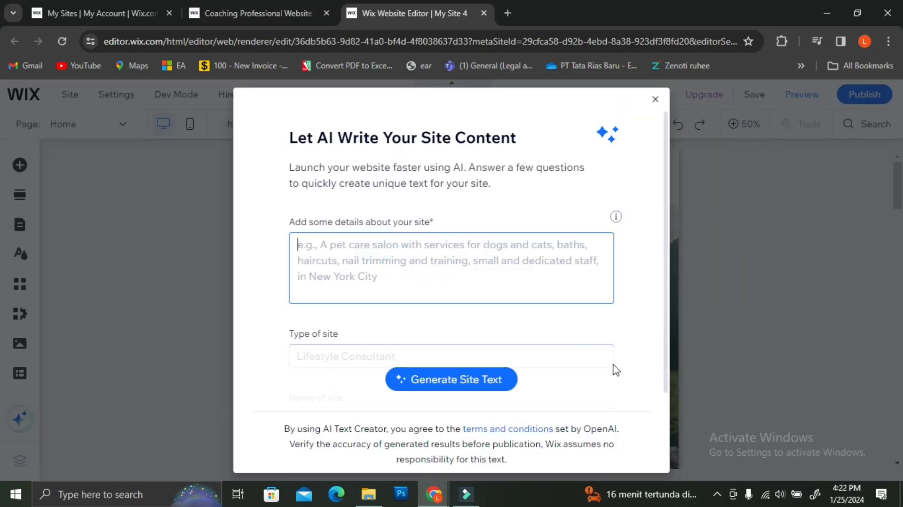
{"action": "left_click", "coordinate": [654, 101]}
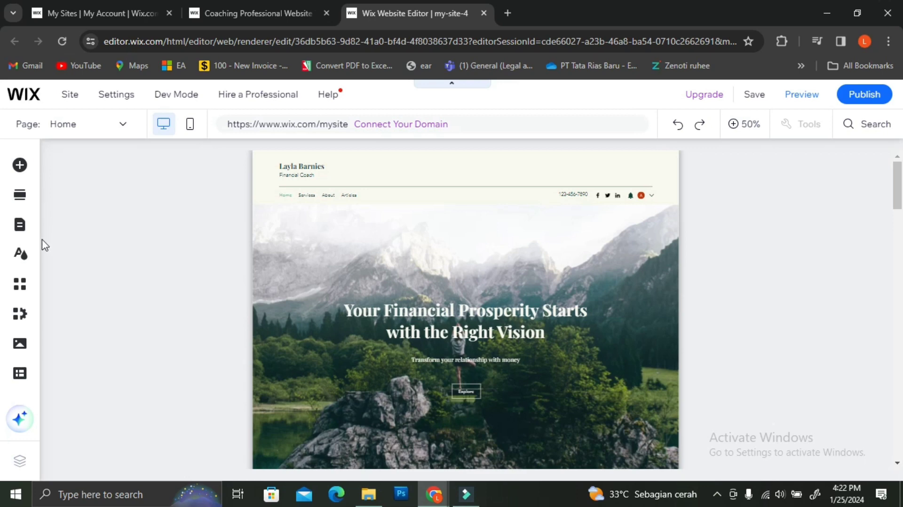
- Search the Wix App Market for "wix member" and add the Wix Members Area app to the site again
{"action": "left_click", "coordinate": [21, 291]}
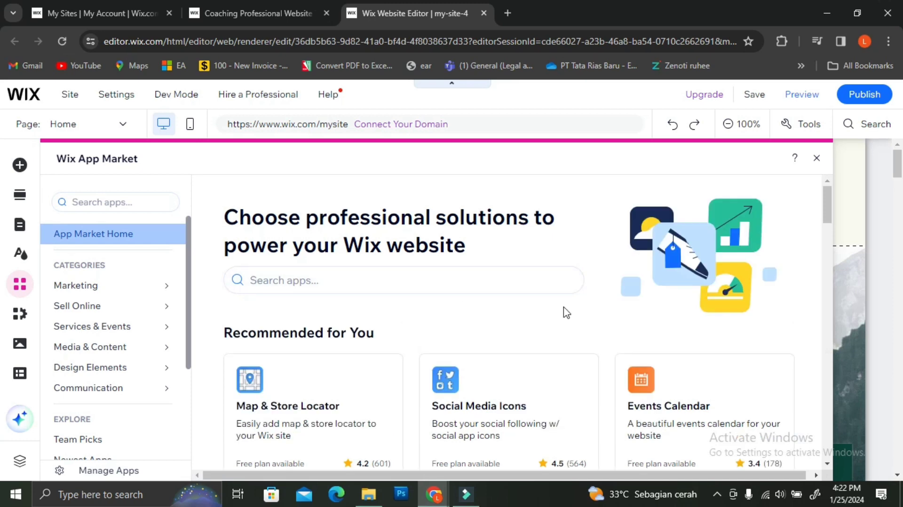
{"action": "scroll", "coordinate": [576, 312], "scroll_direction": "down", "scroll_amount": 5}
{"action": "scroll", "coordinate": [576, 312], "scroll_direction": "down", "scroll_amount": 4}
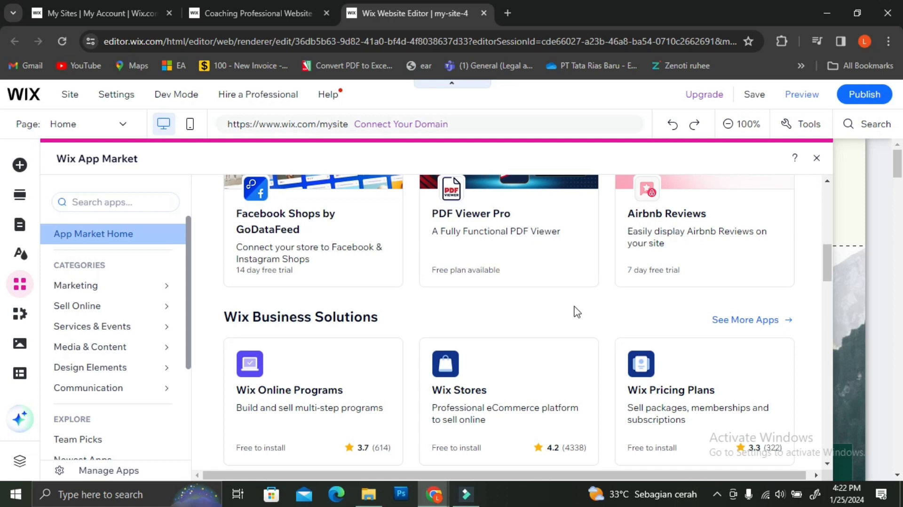
{"action": "scroll", "coordinate": [578, 333], "scroll_direction": "down", "scroll_amount": 4}
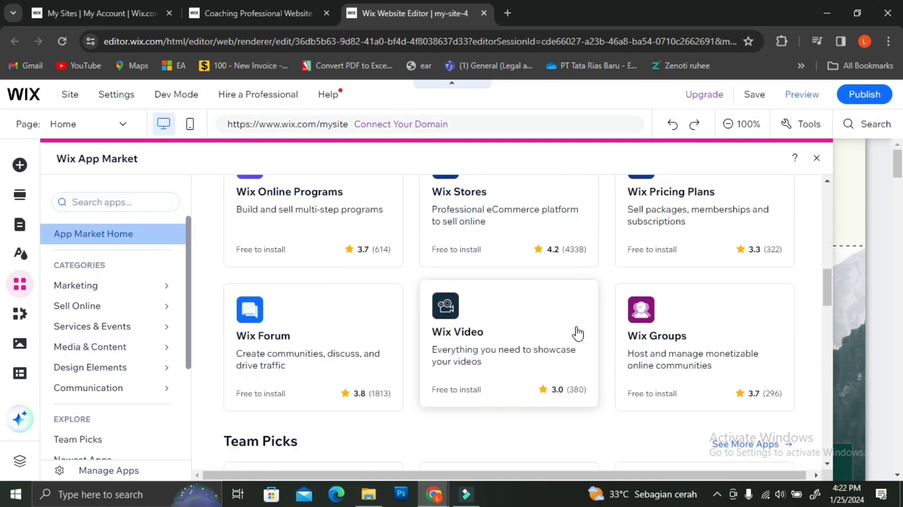
{"action": "scroll", "coordinate": [579, 333], "scroll_direction": "up", "scroll_amount": 13}
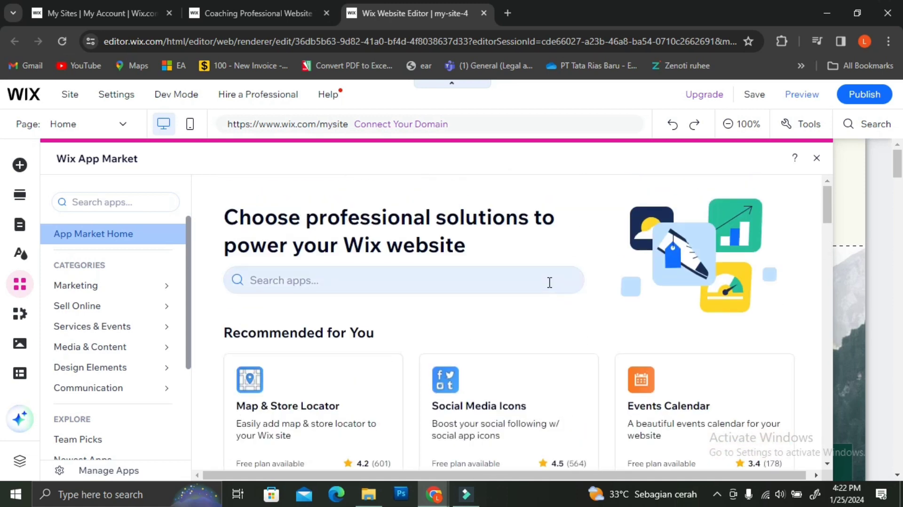
{"action": "left_click", "coordinate": [141, 203]}
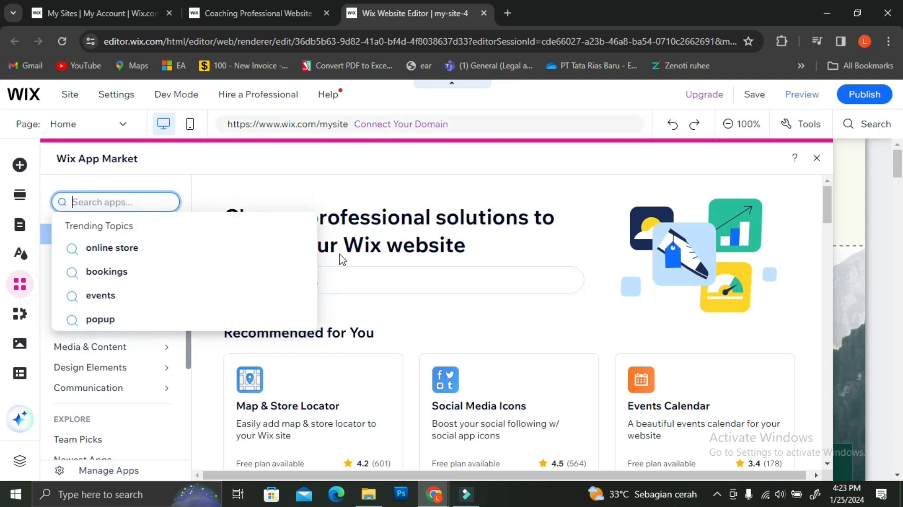
{"action": "type", "text": "wi"}
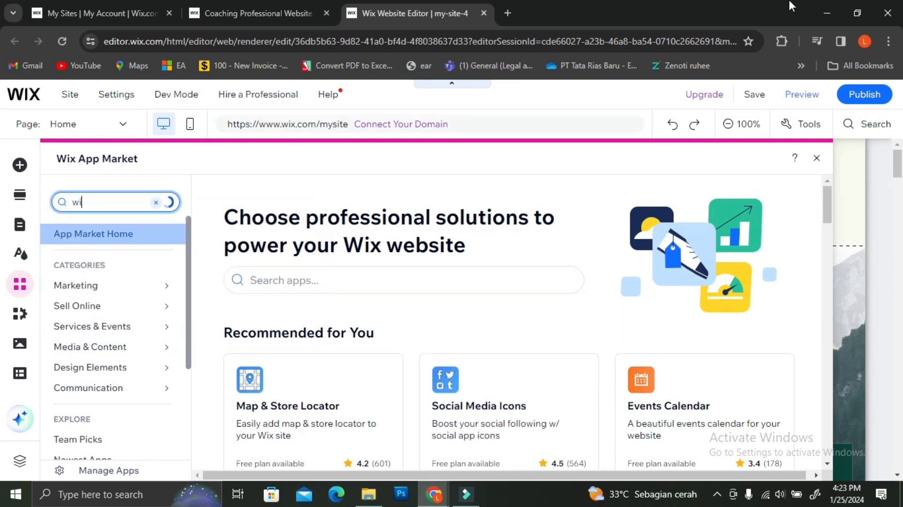
{"action": "type", "text": "x member"}
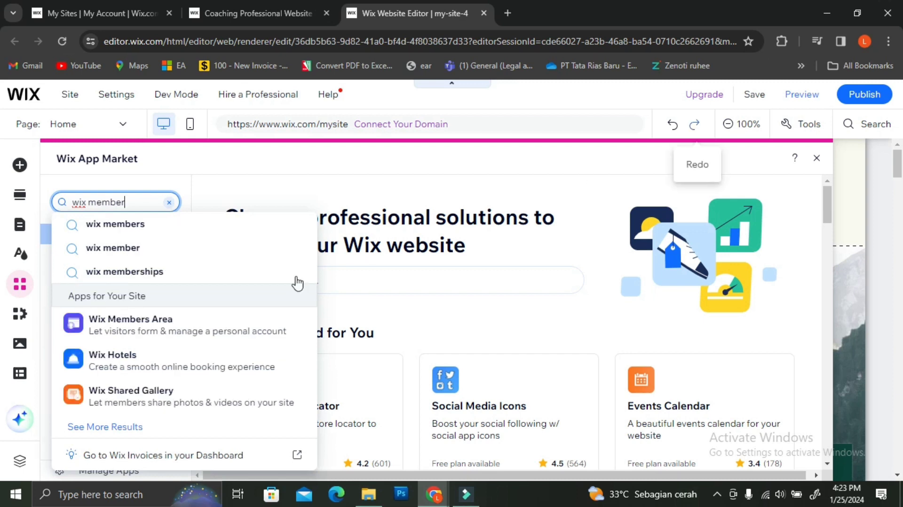
{"action": "left_click", "coordinate": [260, 331]}
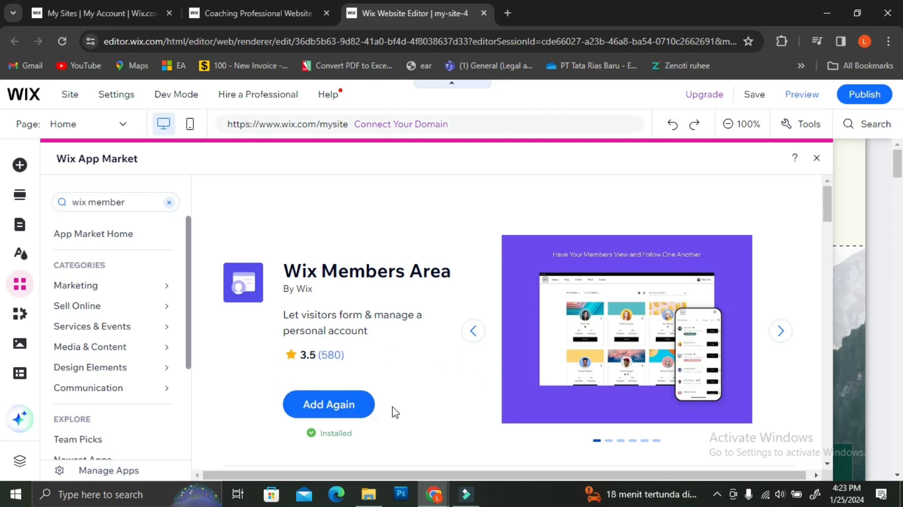
{"action": "left_click", "coordinate": [316, 409]}
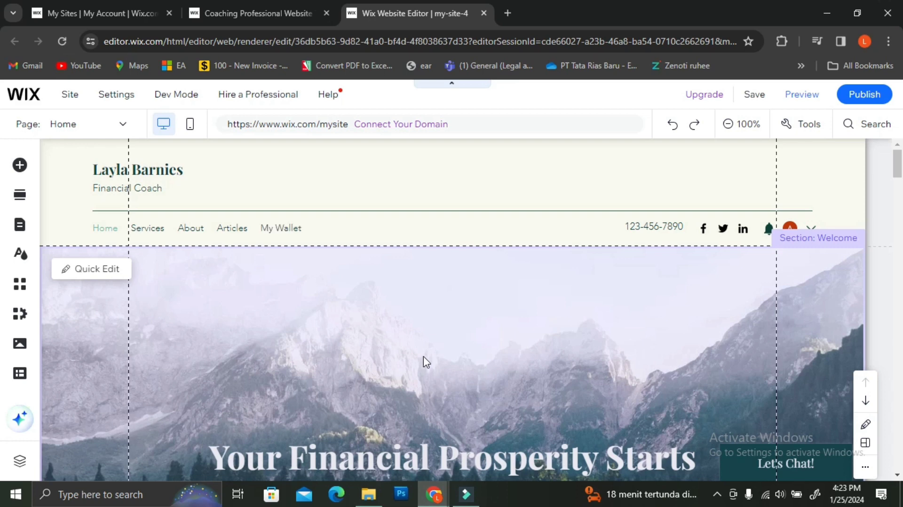
- In the Signup & Login pages, set the member signup form to Custom Form and add the custom signup form to the site
{"action": "mouse_move", "coordinate": [291, 250]}
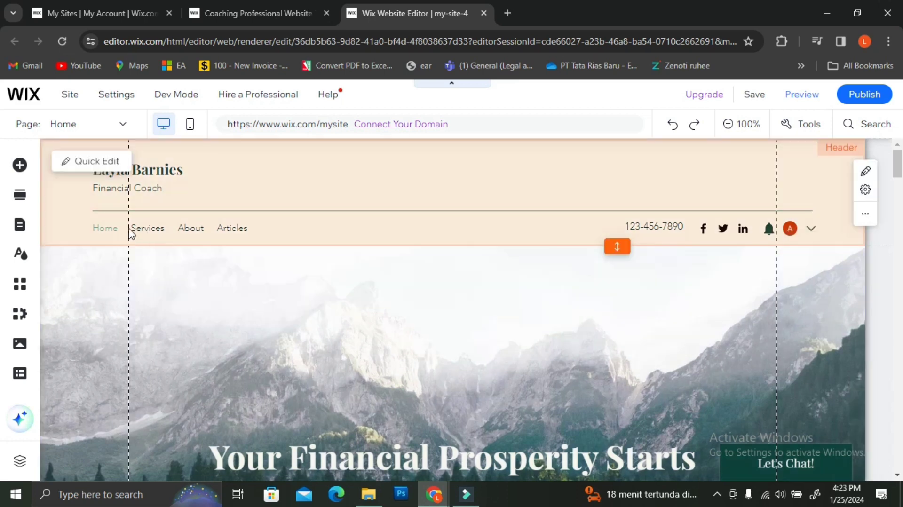
{"action": "left_click", "coordinate": [19, 195]}
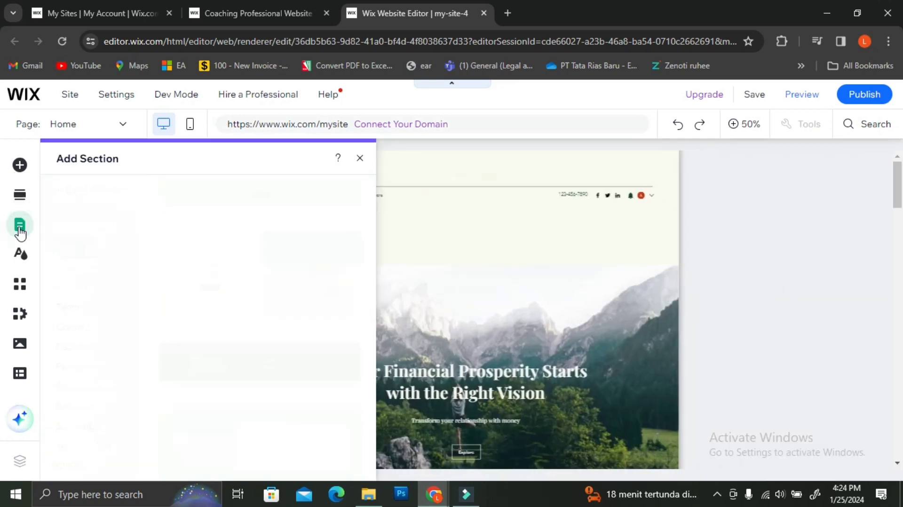
{"action": "left_click", "coordinate": [19, 226]}
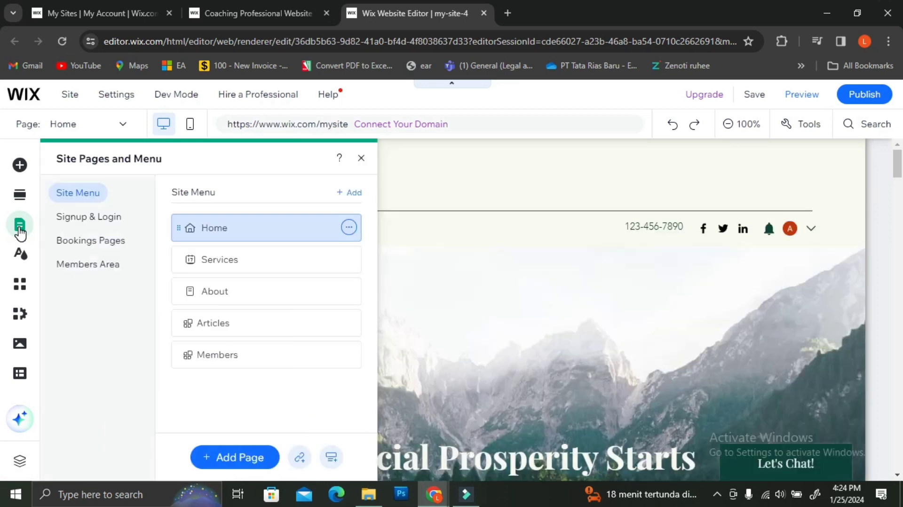
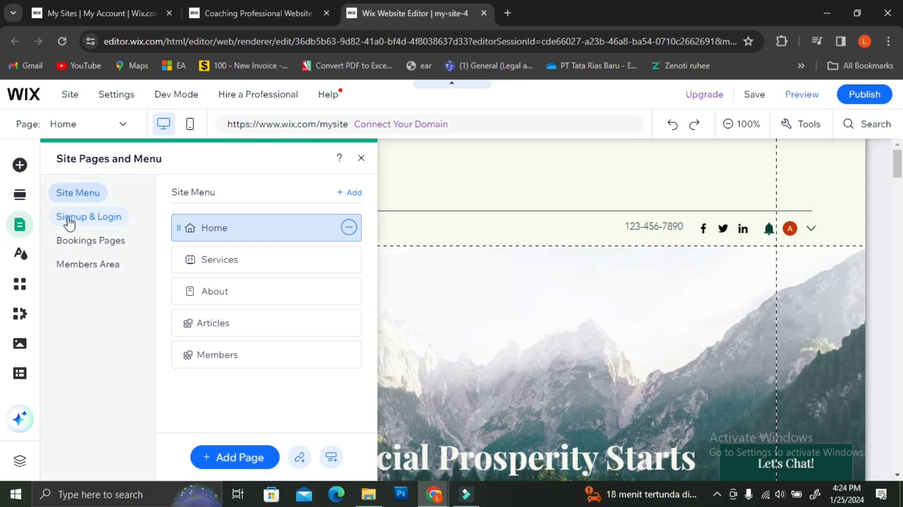
{"action": "left_click", "coordinate": [110, 226]}
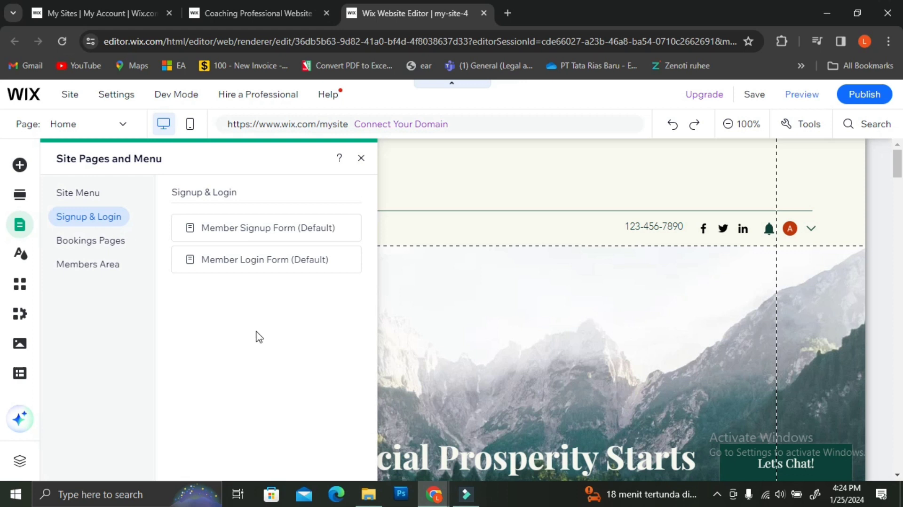
{"action": "mouse_move", "coordinate": [345, 237]}
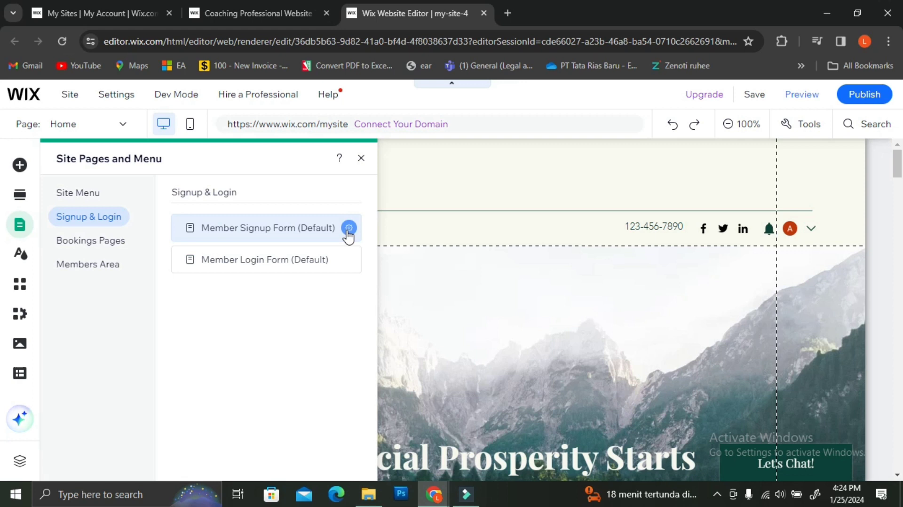
{"action": "left_click", "coordinate": [348, 229]}
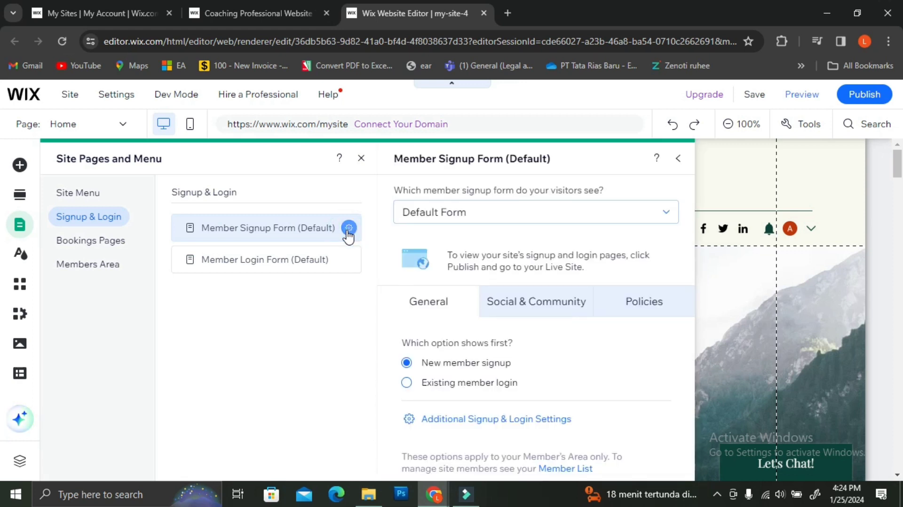
{"action": "left_click", "coordinate": [624, 211]}
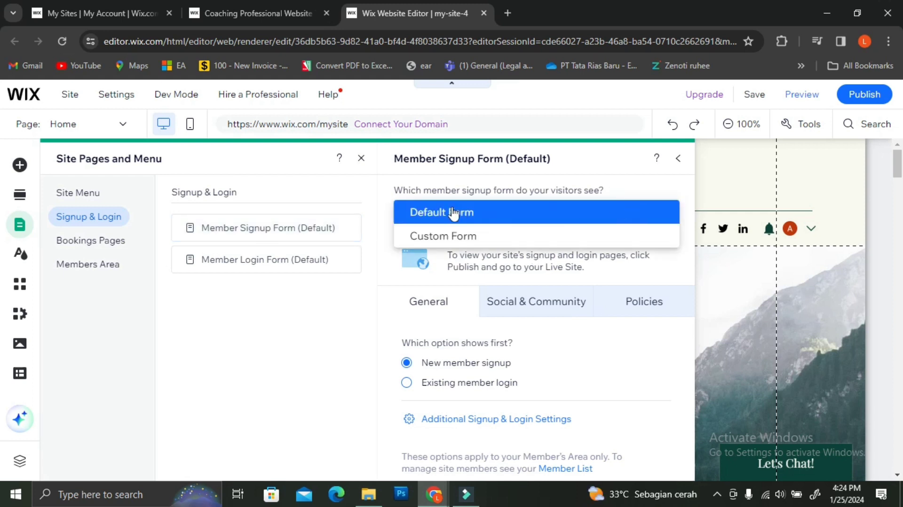
{"action": "left_click", "coordinate": [501, 245]}
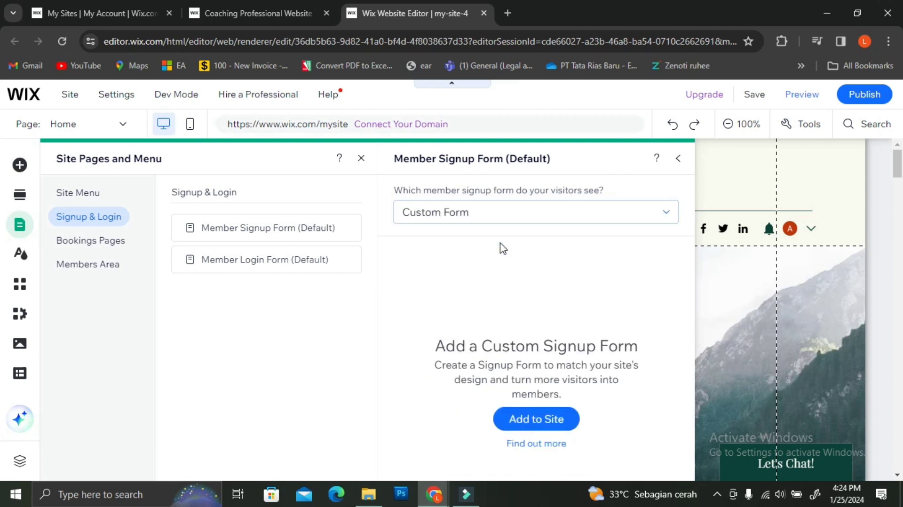
{"action": "left_click", "coordinate": [526, 425]}
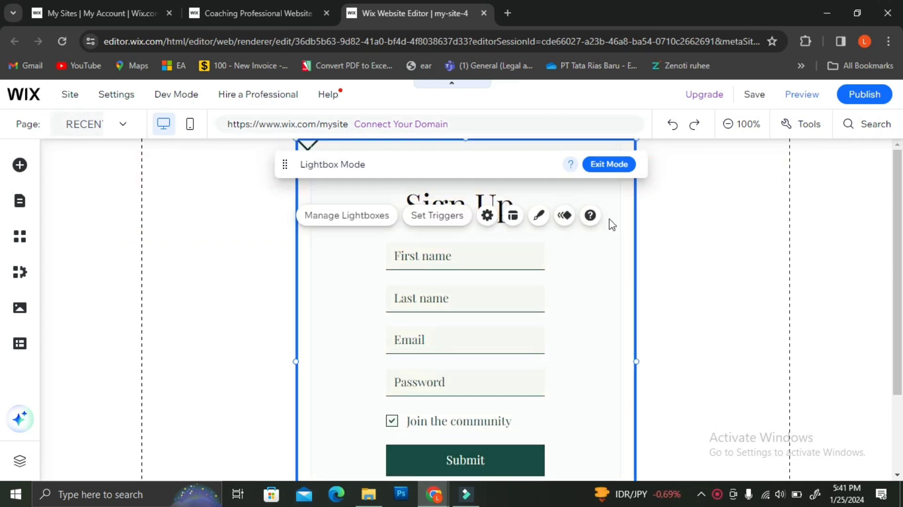
- Review the fields of the custom Sign Up lightbox from top to bottom and exit Lightbox Mode
{"action": "scroll", "coordinate": [501, 390], "scroll_direction": "down", "scroll_amount": 2}
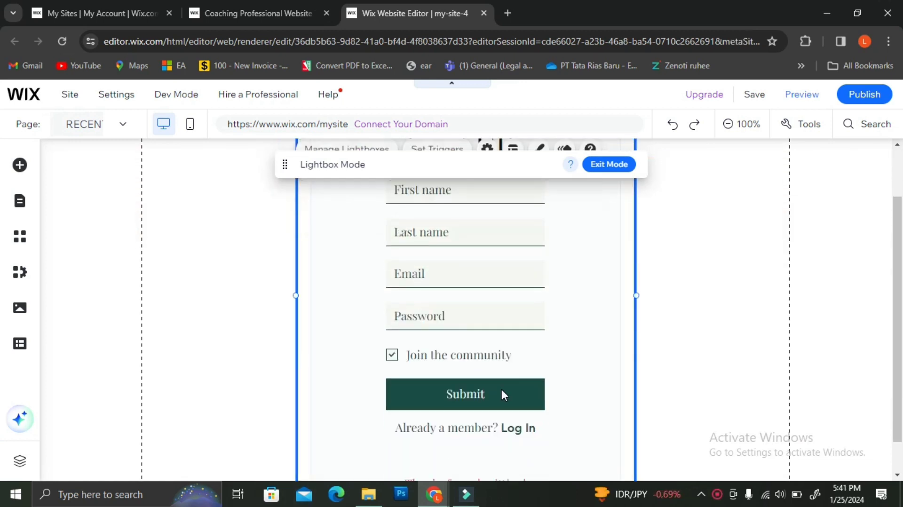
{"action": "scroll", "coordinate": [511, 360], "scroll_direction": "up", "scroll_amount": 2}
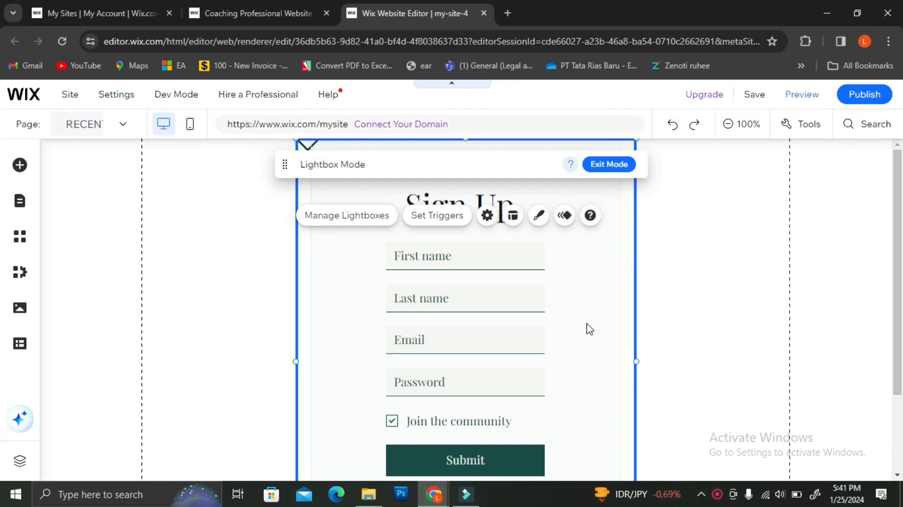
{"action": "scroll", "coordinate": [588, 328], "scroll_direction": "down", "scroll_amount": 2}
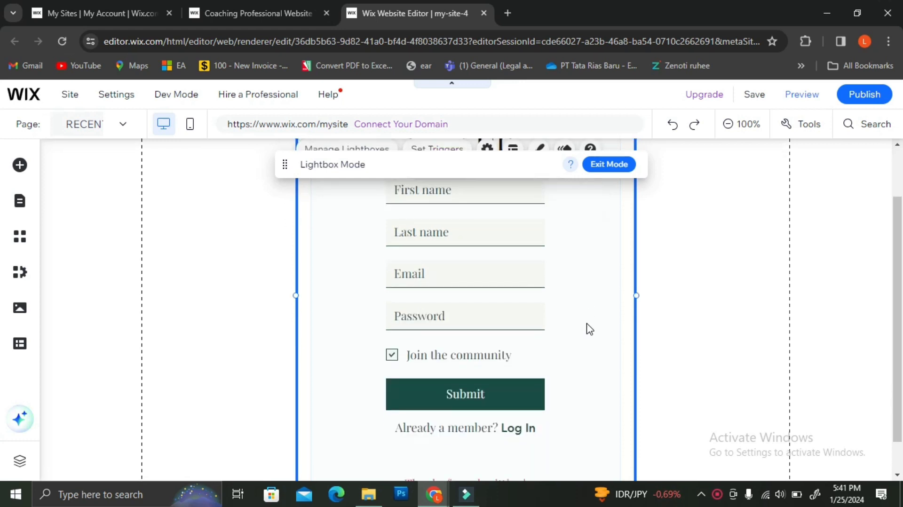
{"action": "left_click", "coordinate": [612, 170]}
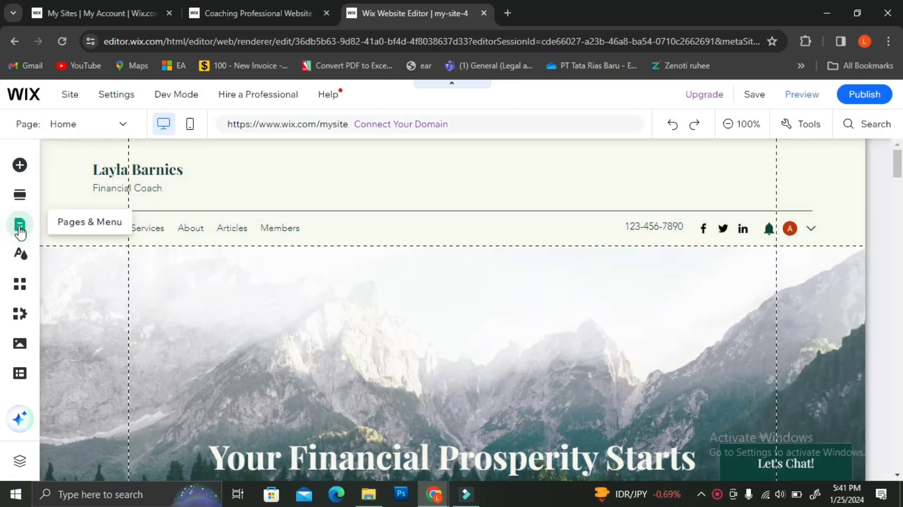
- Reopen the member signup form settings and switch the form visitors see back to Default Form
{"action": "left_click", "coordinate": [20, 230]}
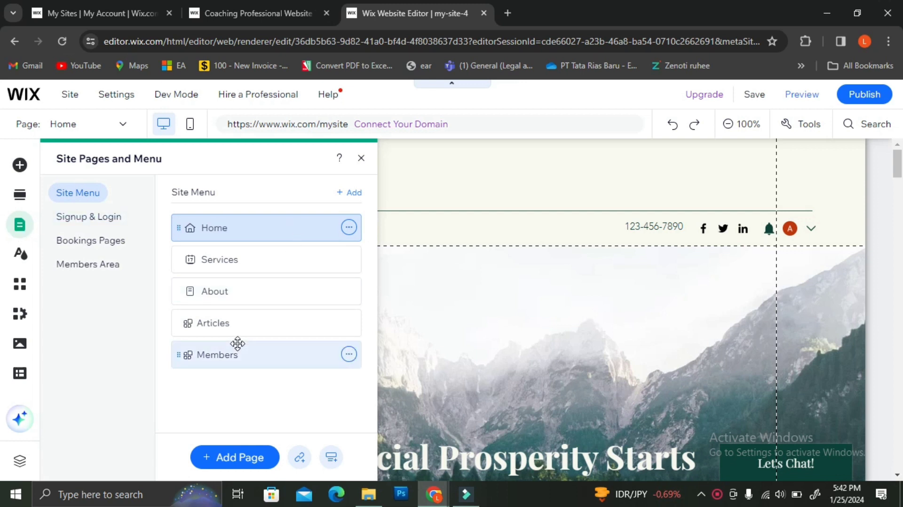
{"action": "left_click", "coordinate": [107, 225]}
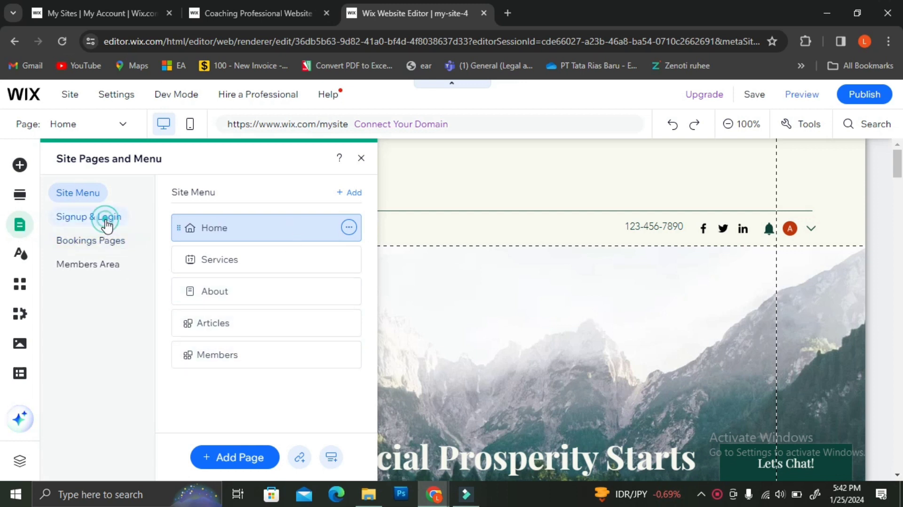
{"action": "left_click", "coordinate": [350, 230]}
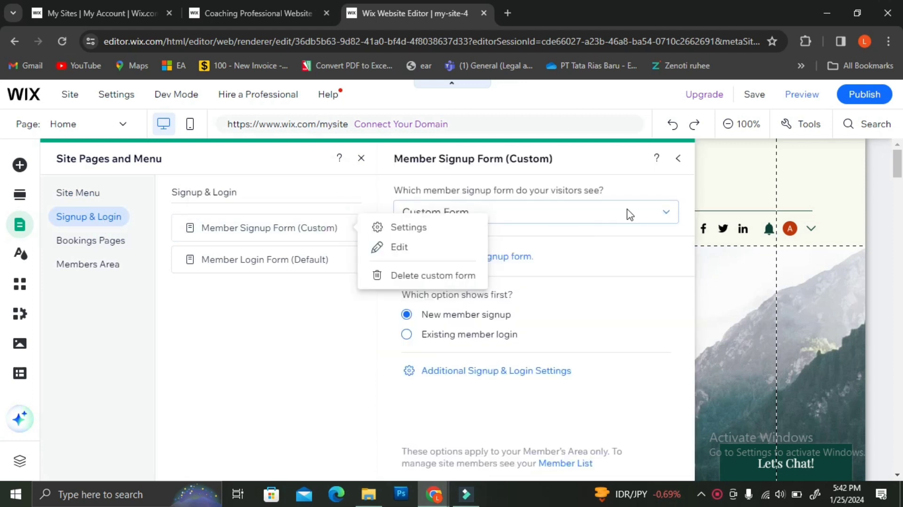
{"action": "left_click", "coordinate": [669, 219]}
{"action": "left_click", "coordinate": [668, 220]}
{"action": "left_click", "coordinate": [668, 218]}
{"action": "left_click", "coordinate": [637, 188]}
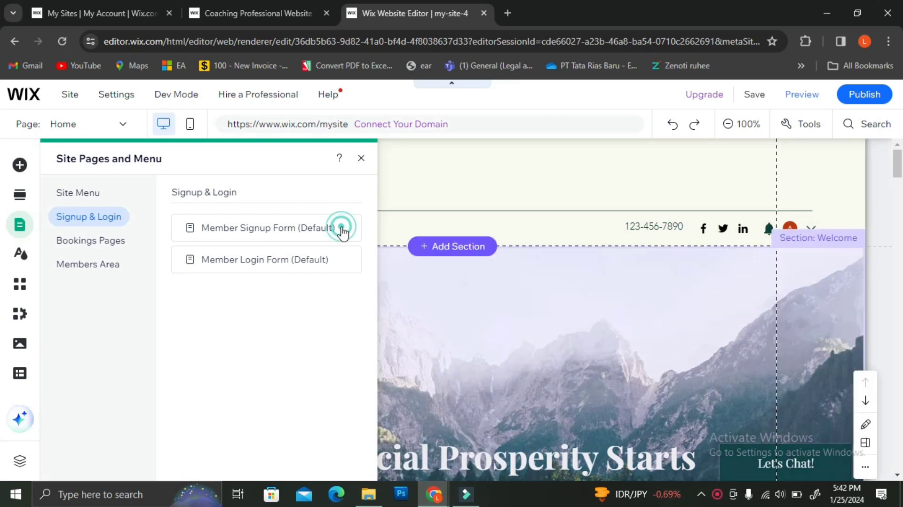
- In the signup form's additional signup and login settings, add reCAPTCHA to login, save the changes and close the dashboard
{"action": "left_click", "coordinate": [346, 229]}
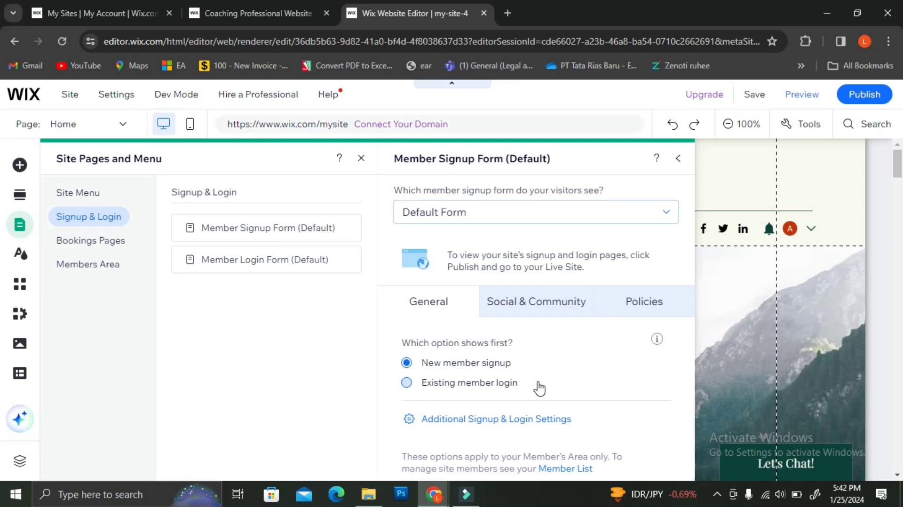
{"action": "left_click", "coordinate": [468, 420]}
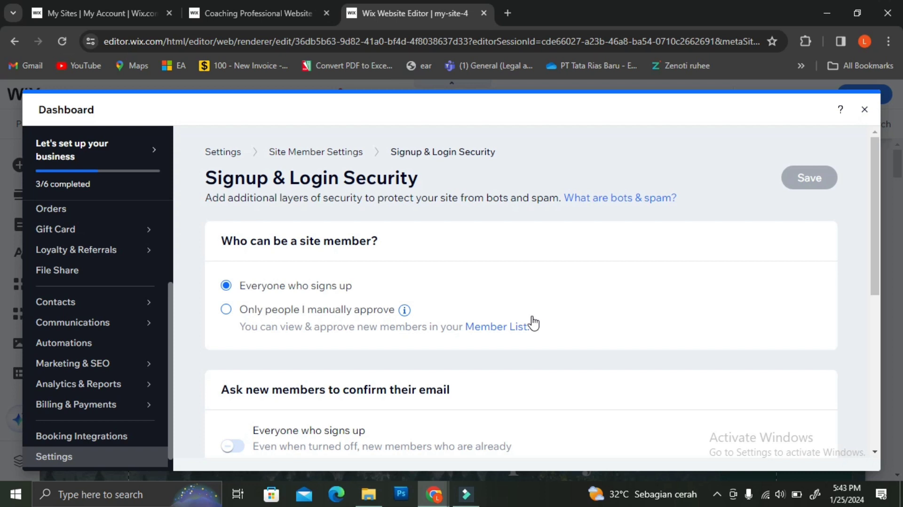
{"action": "scroll", "coordinate": [534, 323], "scroll_direction": "down", "scroll_amount": 1}
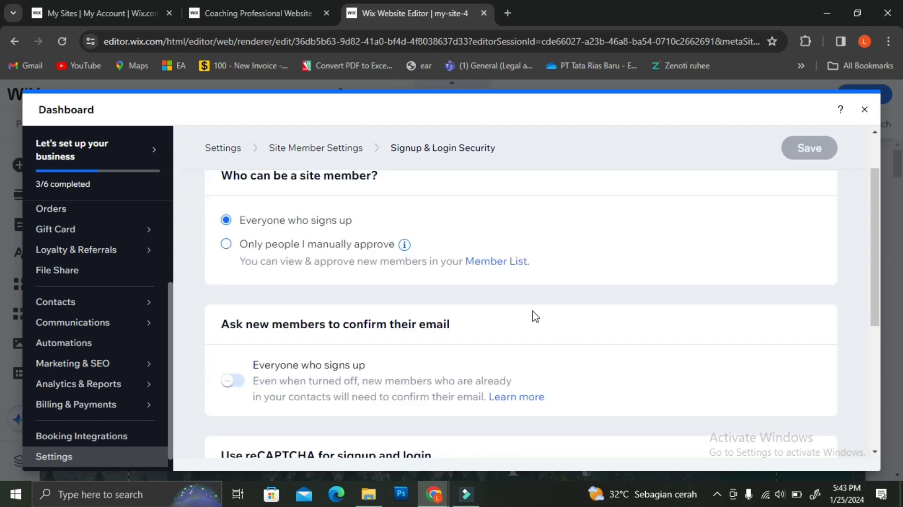
{"action": "scroll", "coordinate": [535, 317], "scroll_direction": "down", "scroll_amount": 1}
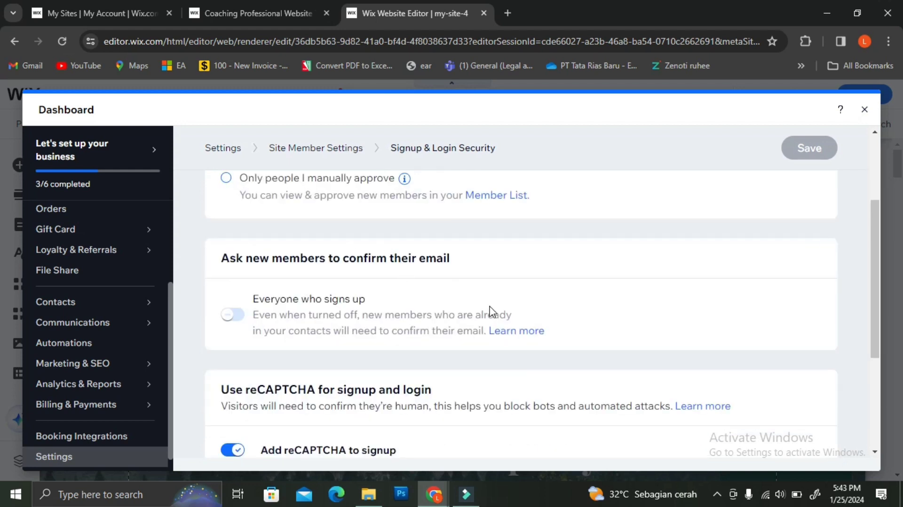
{"action": "scroll", "coordinate": [489, 310], "scroll_direction": "down", "scroll_amount": 1}
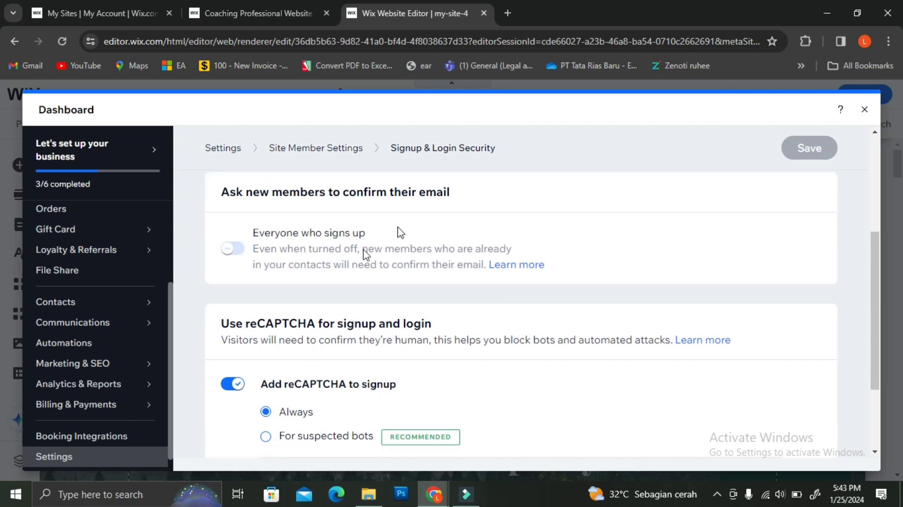
{"action": "scroll", "coordinate": [592, 277], "scroll_direction": "down", "scroll_amount": 2}
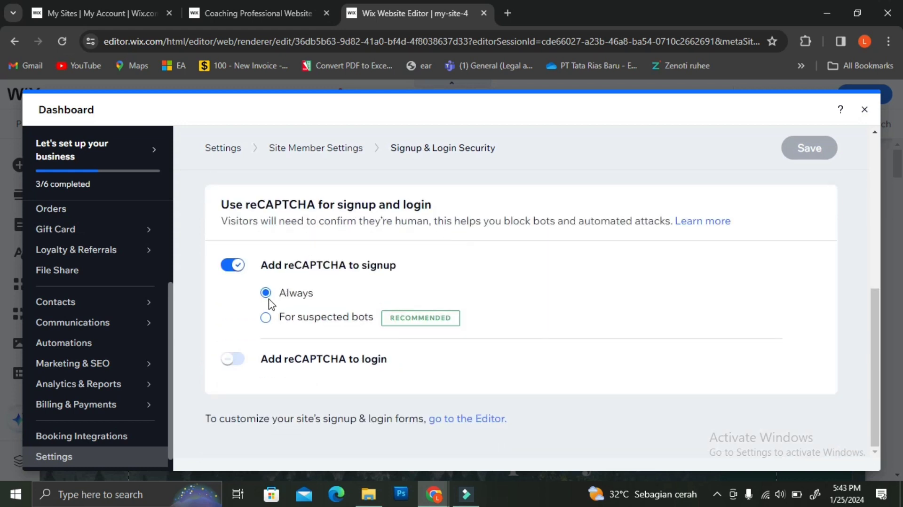
{"action": "left_click", "coordinate": [232, 360]}
{"action": "scroll", "coordinate": [545, 321], "scroll_direction": "down", "scroll_amount": 1}
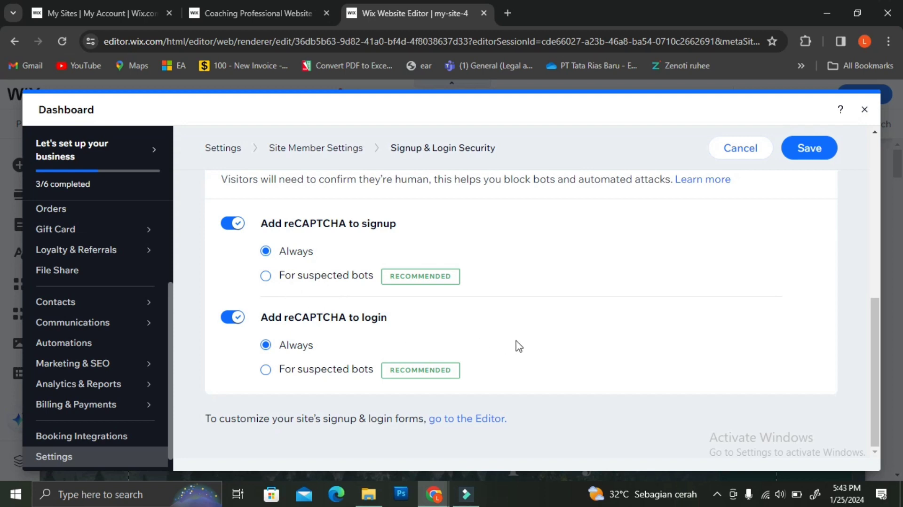
{"action": "scroll", "coordinate": [601, 293], "scroll_direction": "up", "scroll_amount": 5}
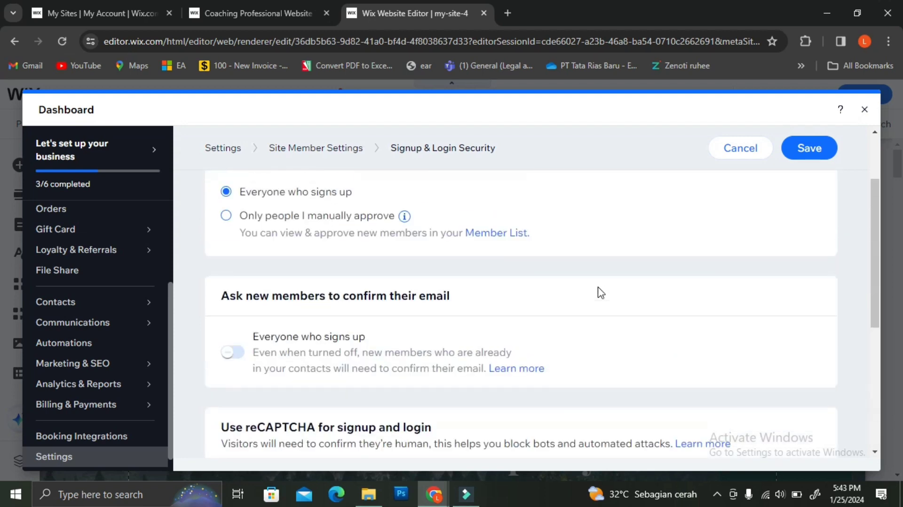
{"action": "scroll", "coordinate": [600, 292], "scroll_direction": "up", "scroll_amount": 2}
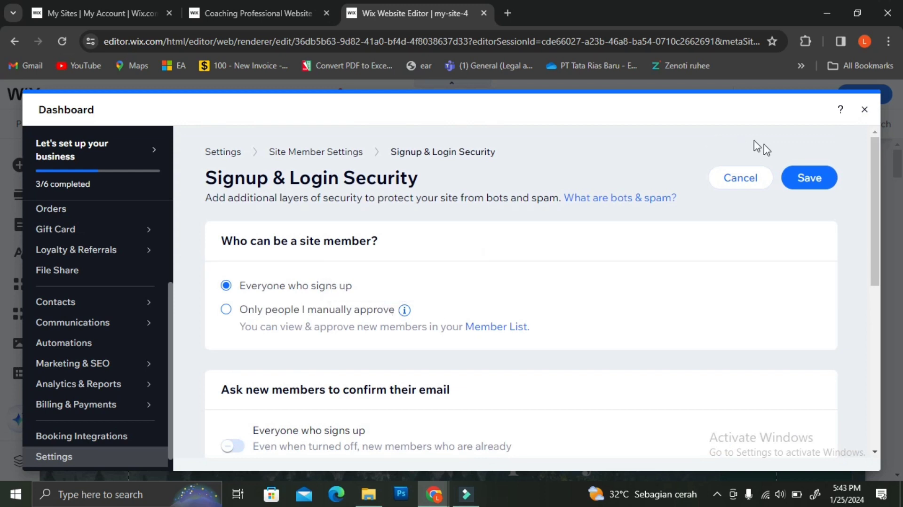
{"action": "left_click", "coordinate": [810, 178]}
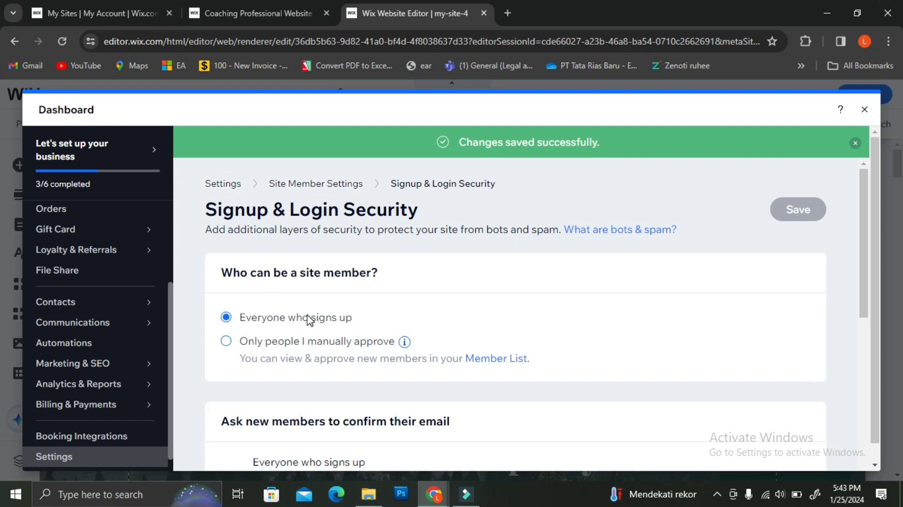
{"action": "left_click", "coordinate": [855, 142]}
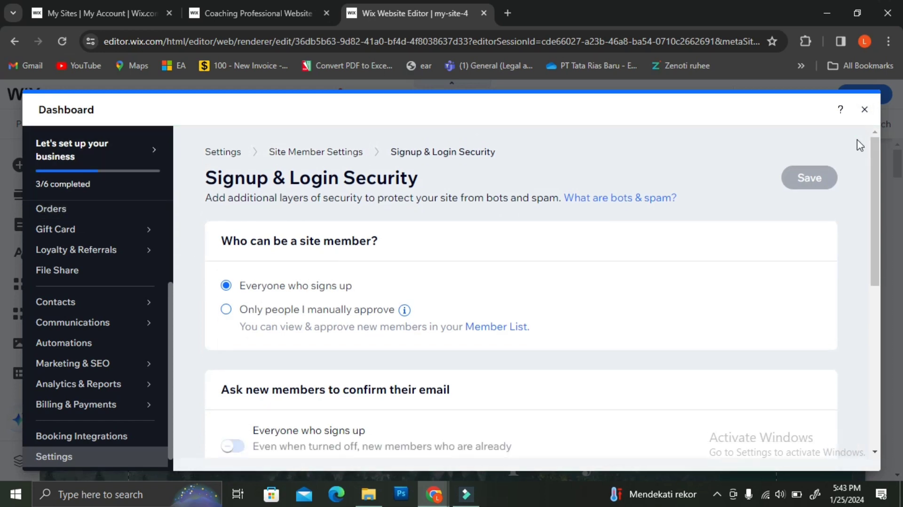
{"action": "left_click", "coordinate": [858, 118]}
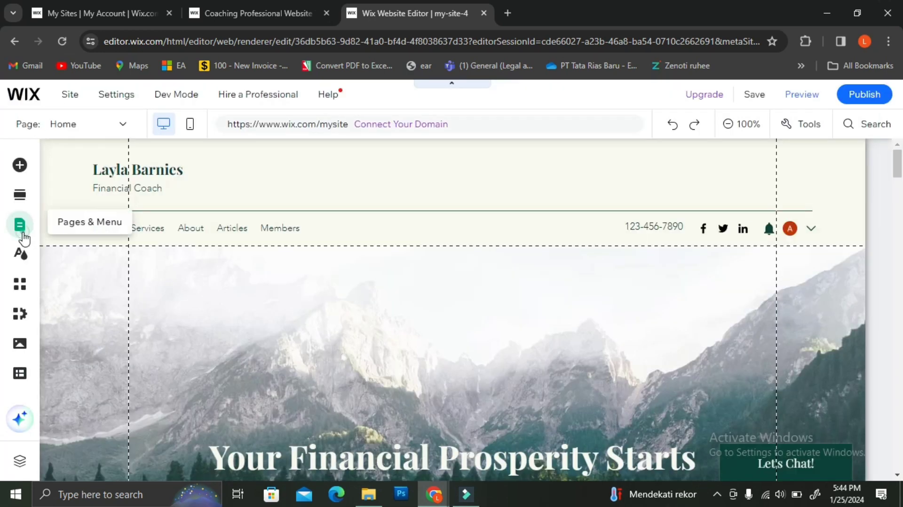
- Open the member login form settings and examine the Social & Community and General options
{"action": "left_click", "coordinate": [23, 234]}
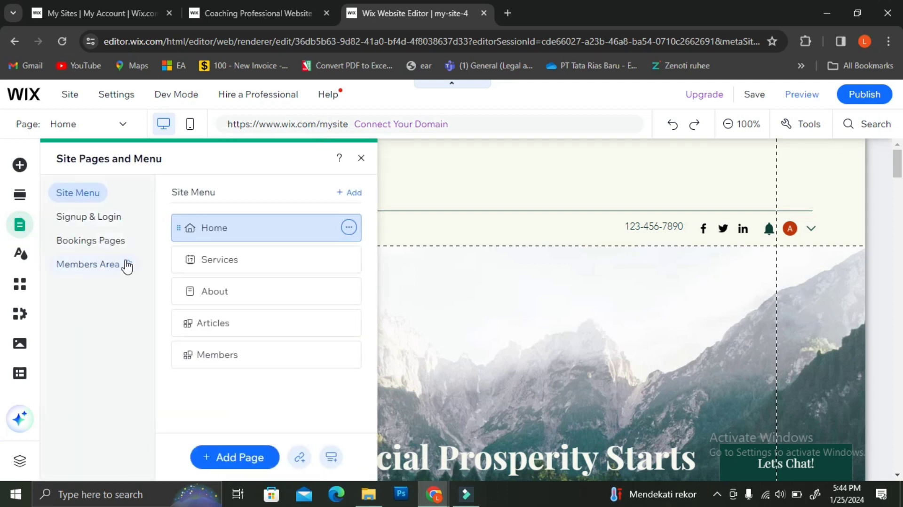
{"action": "left_click", "coordinate": [113, 218]}
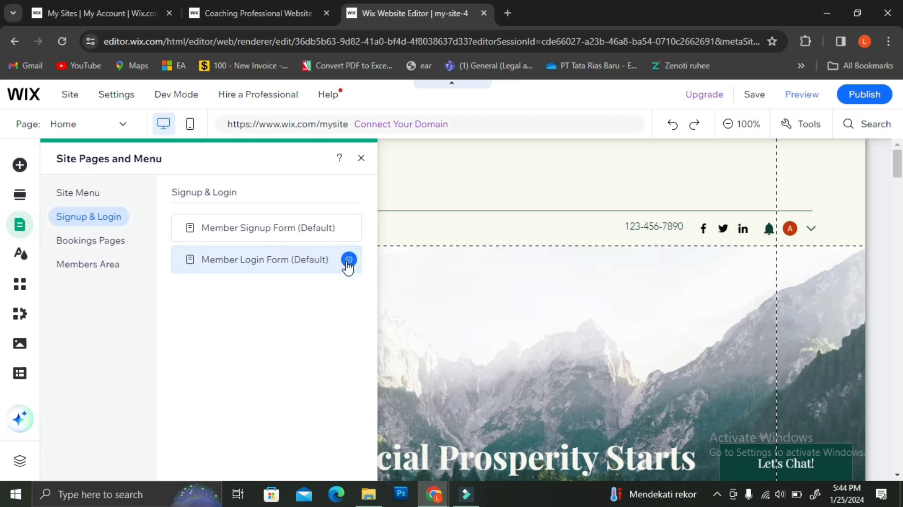
{"action": "left_click", "coordinate": [348, 262]}
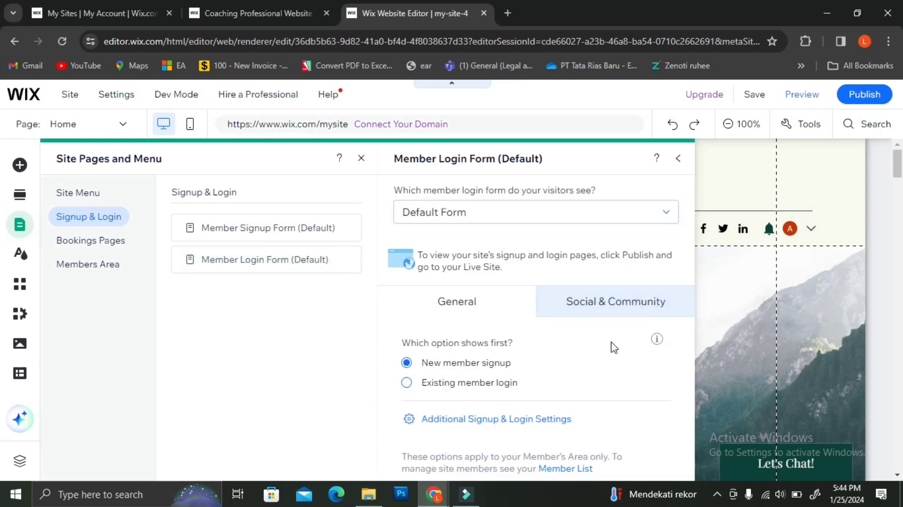
{"action": "left_click", "coordinate": [614, 311]}
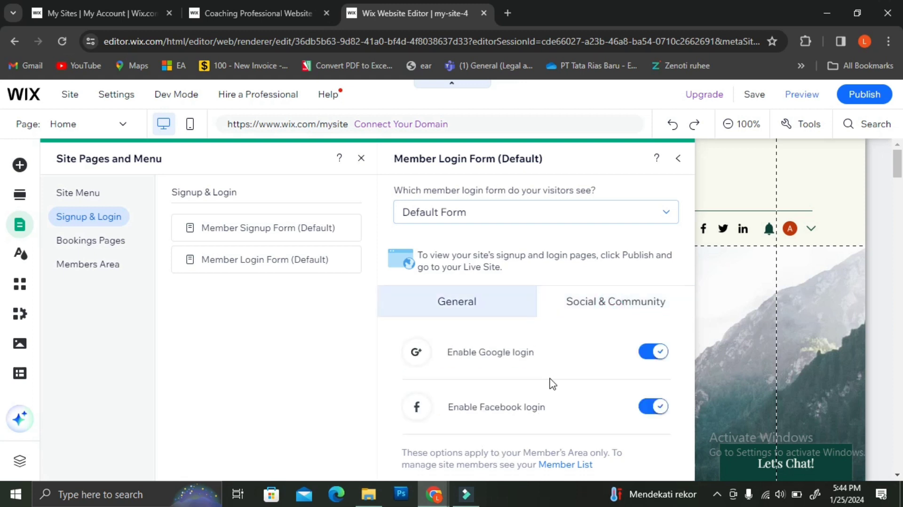
{"action": "left_click", "coordinate": [497, 305]}
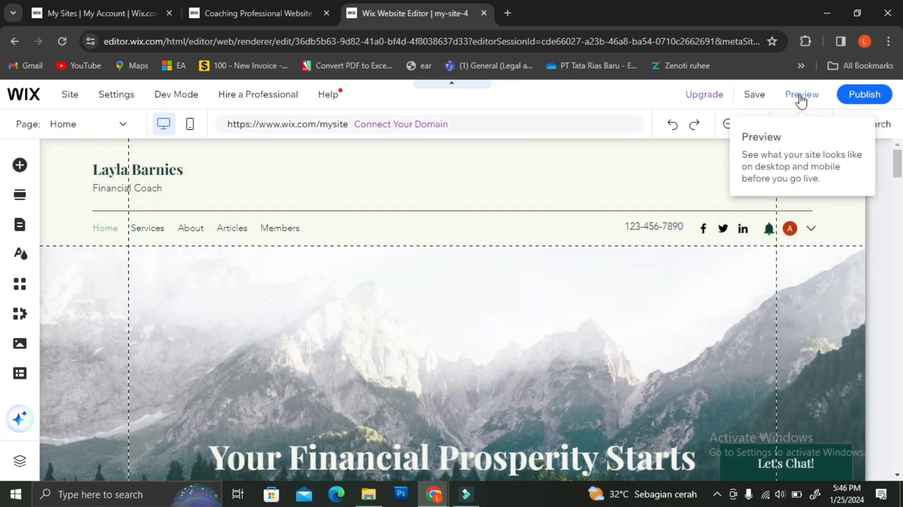
- Preview the desktop site and review the Home page from the hero section down to the subscribe form and back up
{"action": "left_click", "coordinate": [802, 96]}
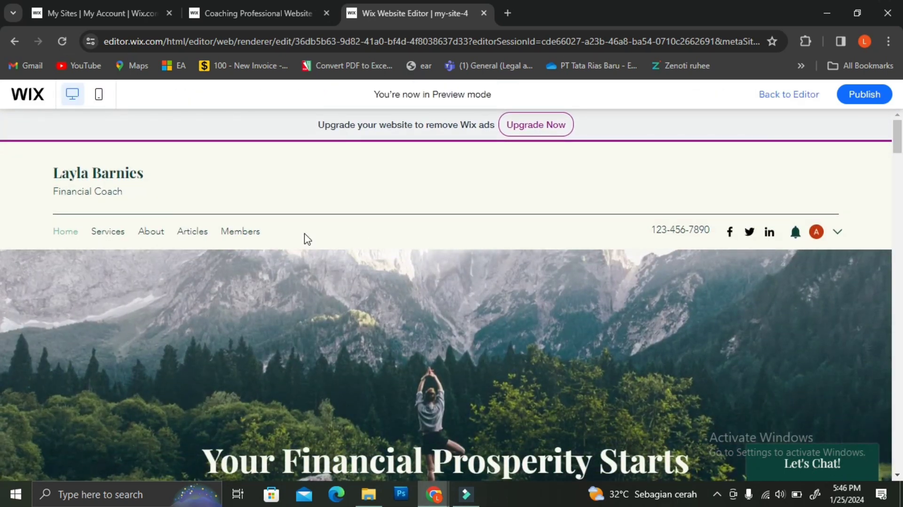
{"action": "scroll", "coordinate": [699, 231], "scroll_direction": "down", "scroll_amount": 5}
{"action": "scroll", "coordinate": [555, 329], "scroll_direction": "down", "scroll_amount": 5}
{"action": "scroll", "coordinate": [537, 342], "scroll_direction": "down", "scroll_amount": 8}
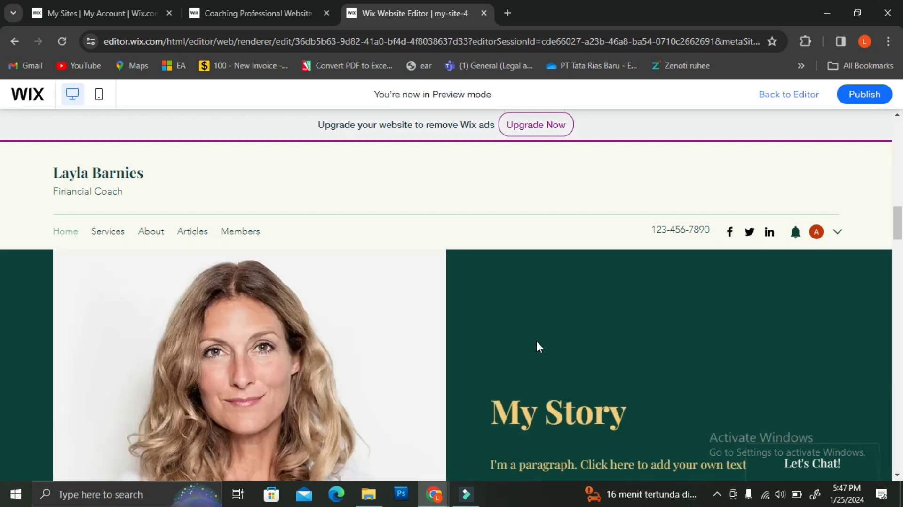
{"action": "scroll", "coordinate": [536, 340], "scroll_direction": "down", "scroll_amount": 10}
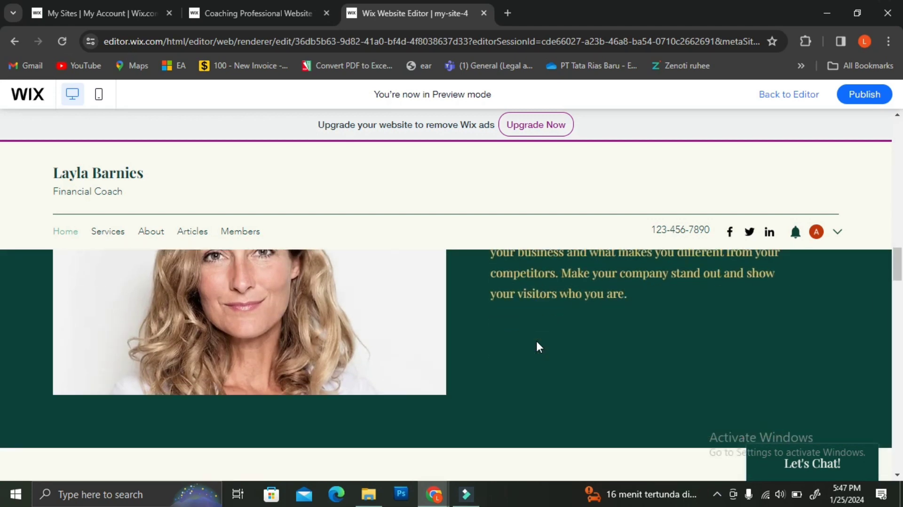
{"action": "scroll", "coordinate": [536, 339], "scroll_direction": "down", "scroll_amount": 15}
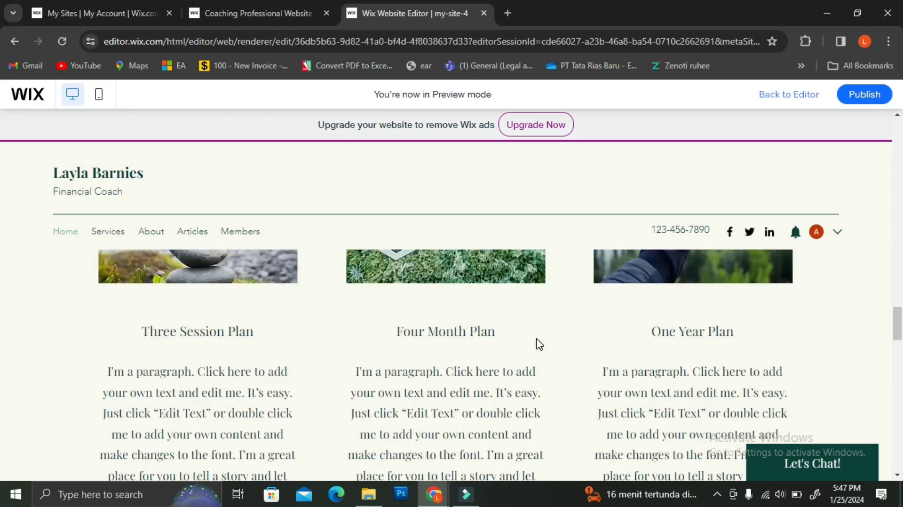
{"action": "scroll", "coordinate": [536, 339], "scroll_direction": "down", "scroll_amount": 6}
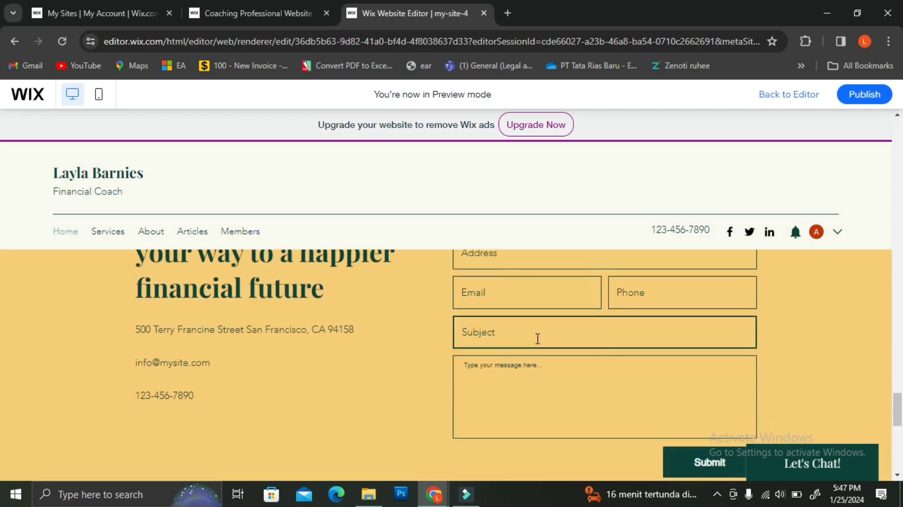
{"action": "scroll", "coordinate": [537, 338], "scroll_direction": "up", "scroll_amount": 3}
{"action": "scroll", "coordinate": [386, 353], "scroll_direction": "down", "scroll_amount": 4}
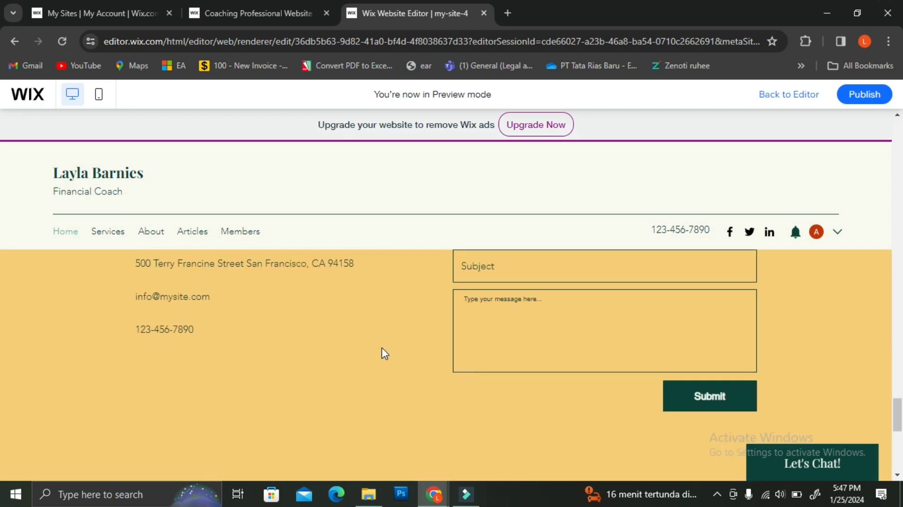
{"action": "scroll", "coordinate": [385, 354], "scroll_direction": "down", "scroll_amount": 4}
{"action": "scroll", "coordinate": [385, 353], "scroll_direction": "down", "scroll_amount": 3}
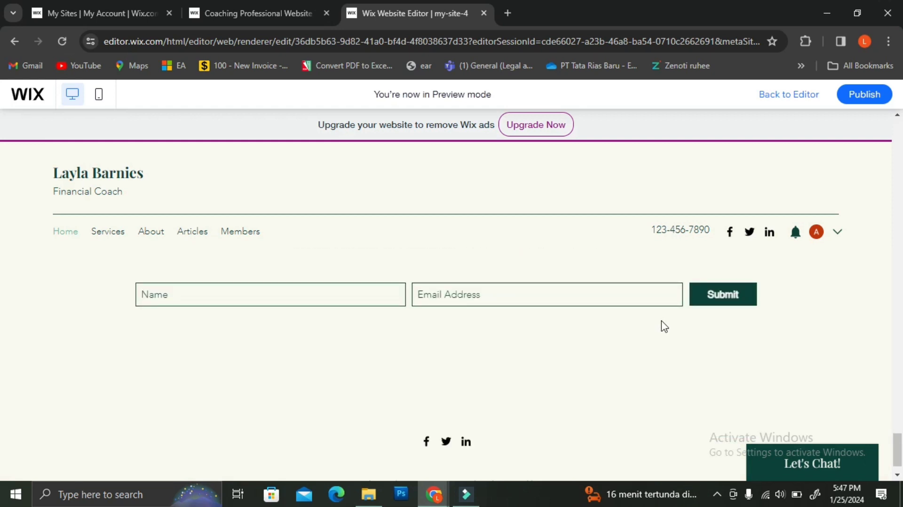
{"action": "scroll", "coordinate": [550, 342], "scroll_direction": "down", "scroll_amount": 1}
{"action": "scroll", "coordinate": [550, 343], "scroll_direction": "up", "scroll_amount": 5}
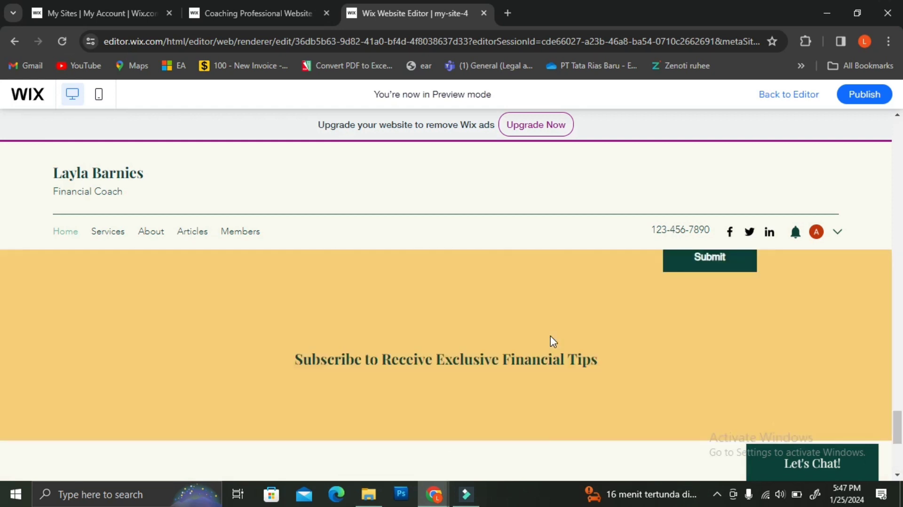
{"action": "scroll", "coordinate": [551, 337], "scroll_direction": "up", "scroll_amount": 2}
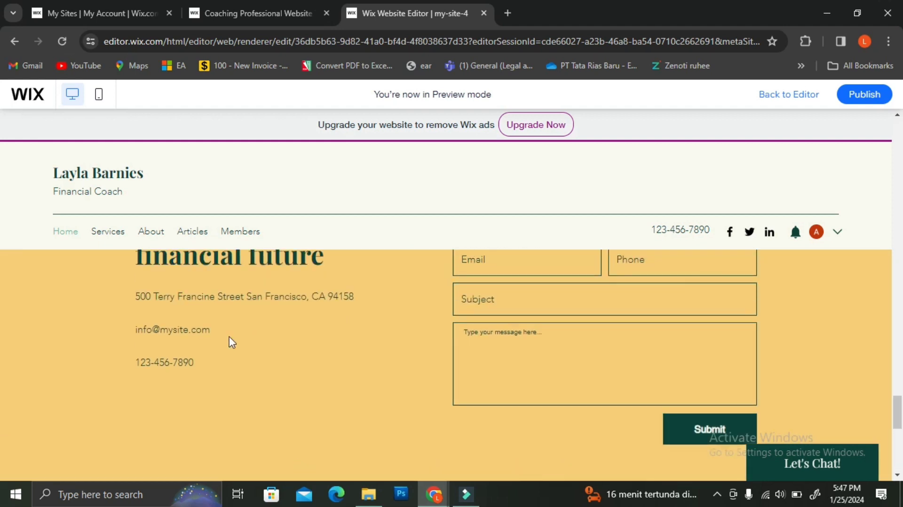
{"action": "scroll", "coordinate": [644, 382], "scroll_direction": "up", "scroll_amount": 2}
{"action": "scroll", "coordinate": [643, 382], "scroll_direction": "up", "scroll_amount": 10}
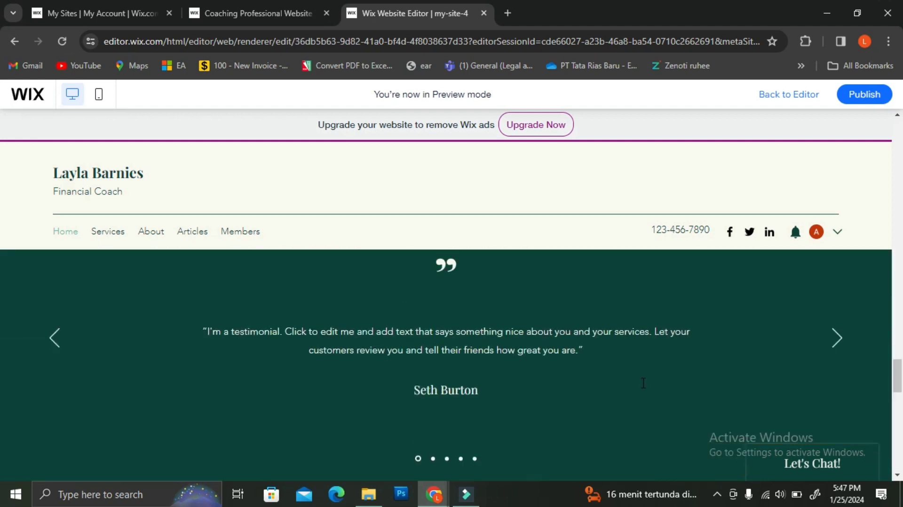
{"action": "scroll", "coordinate": [642, 382], "scroll_direction": "up", "scroll_amount": 12}
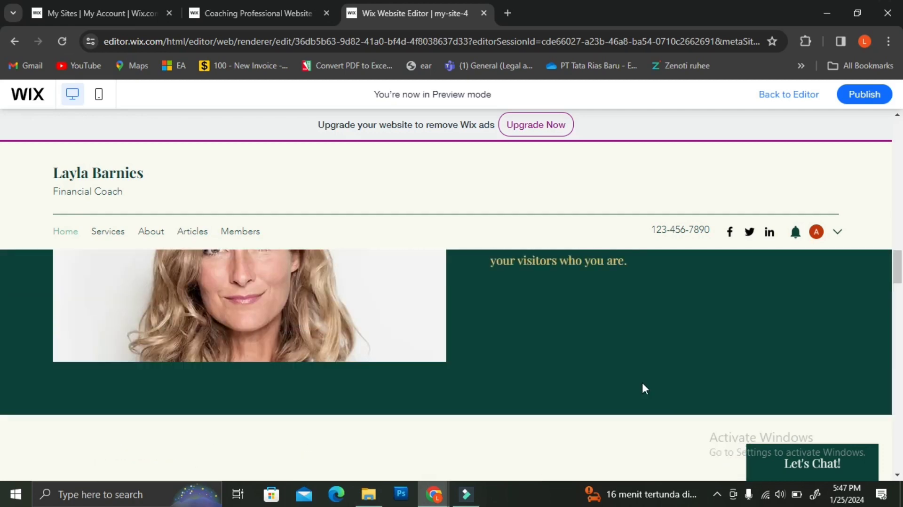
{"action": "scroll", "coordinate": [642, 387], "scroll_direction": "up", "scroll_amount": 2}
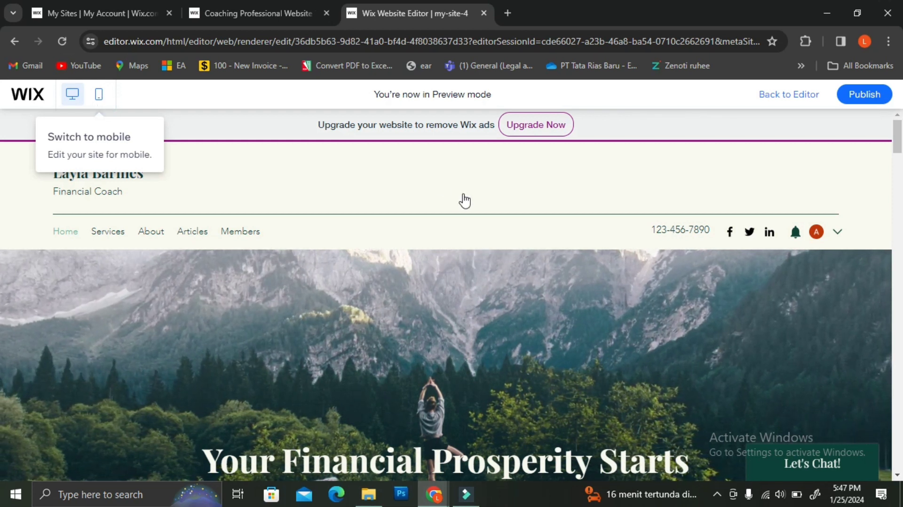
- Switch the preview to the mobile version and review the Home page's upper sections, including My Story, returning to its start
{"action": "left_click", "coordinate": [100, 95]}
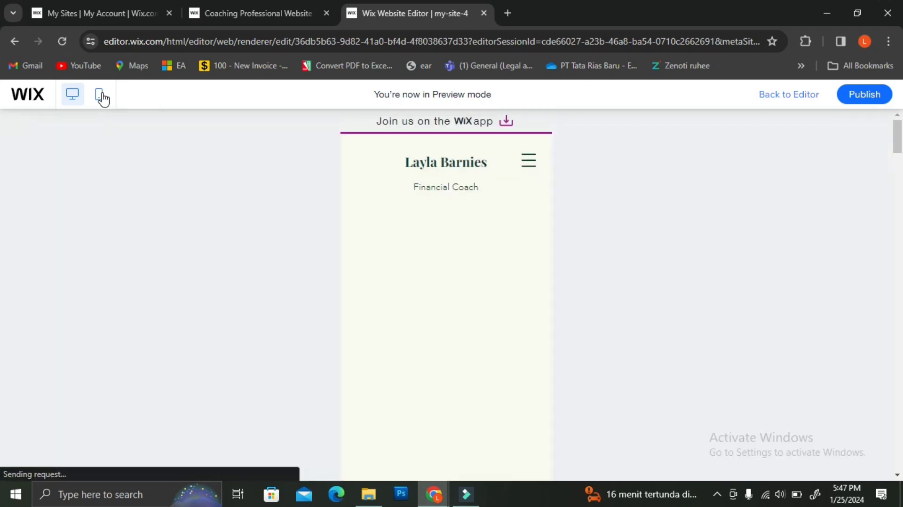
{"action": "scroll", "coordinate": [472, 322], "scroll_direction": "down", "scroll_amount": 10}
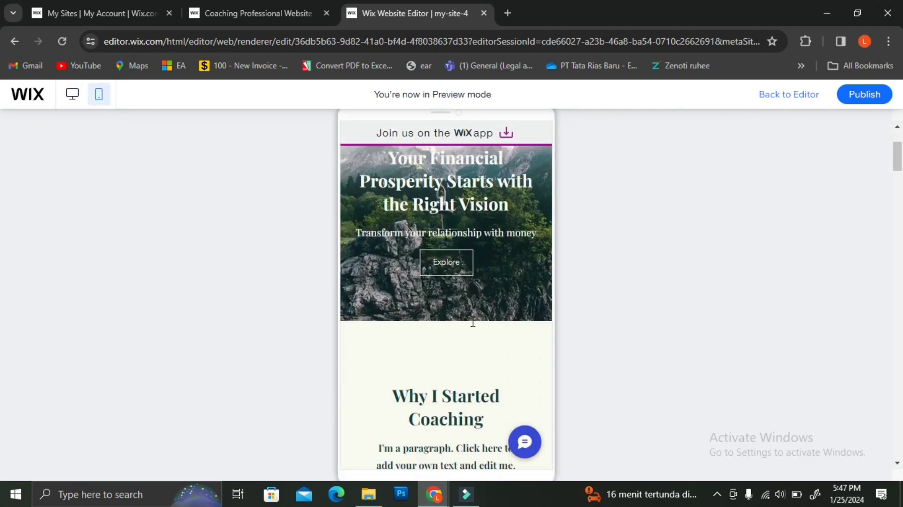
{"action": "scroll", "coordinate": [473, 323], "scroll_direction": "down", "scroll_amount": 7}
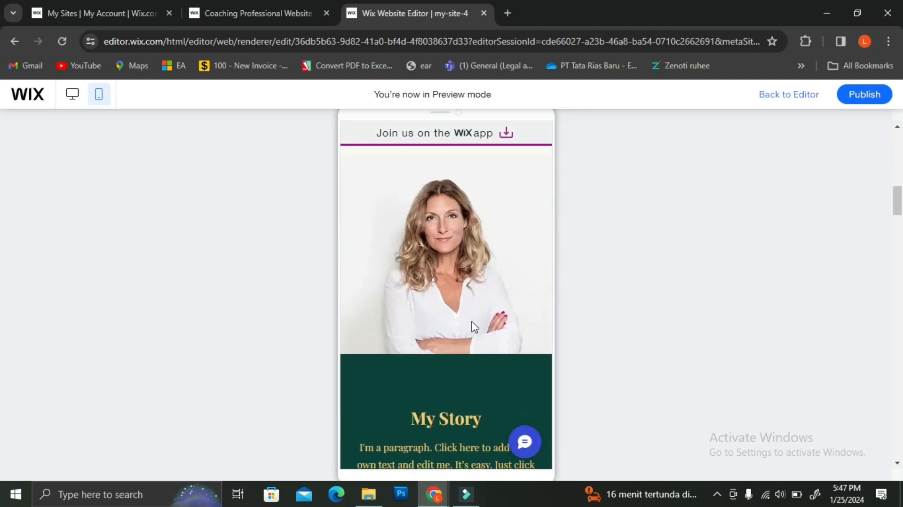
{"action": "scroll", "coordinate": [473, 322], "scroll_direction": "down", "scroll_amount": 5}
{"action": "scroll", "coordinate": [473, 322], "scroll_direction": "up", "scroll_amount": 20}
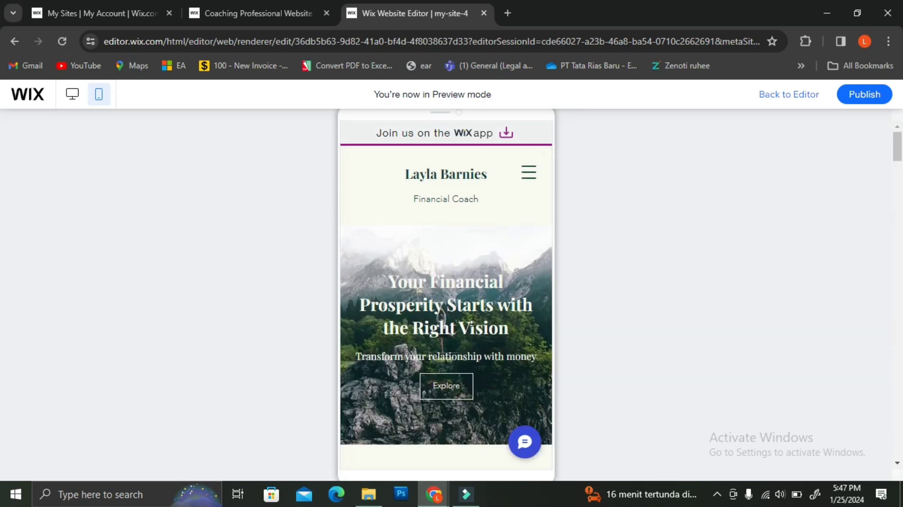